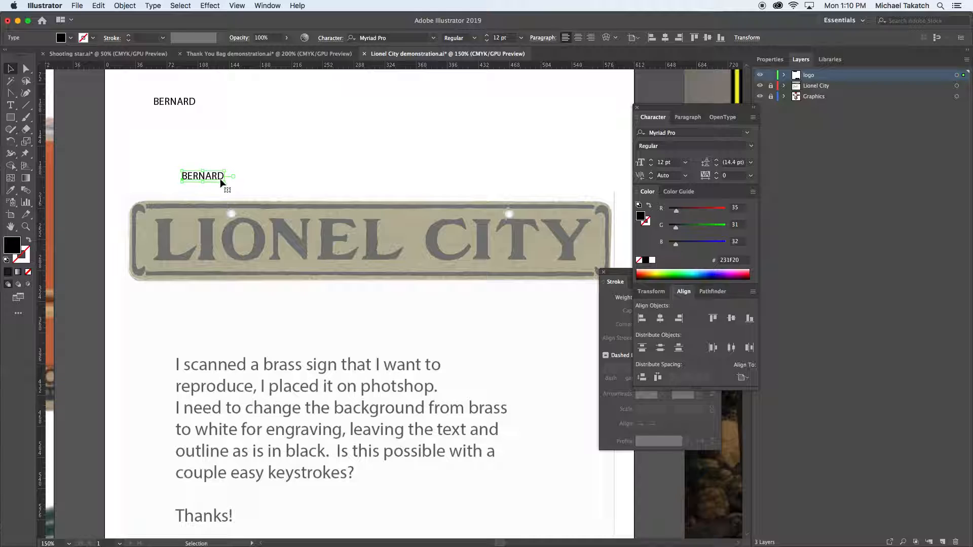
Enlarge the text just above the sign to about 76 pt and position it over the start of the sign's lettering
drag(404, 229, 602, 279)
drag(547, 250, 516, 256)
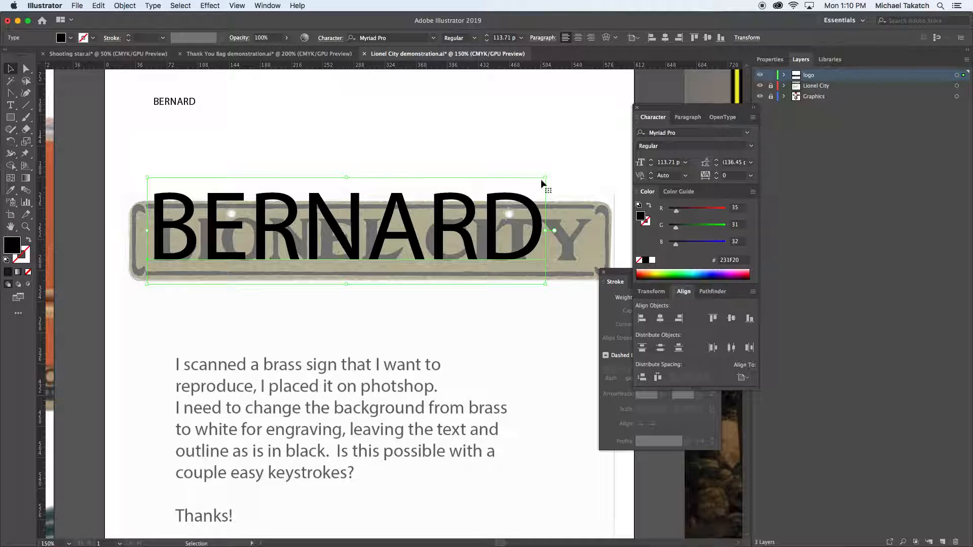
drag(545, 178, 488, 217)
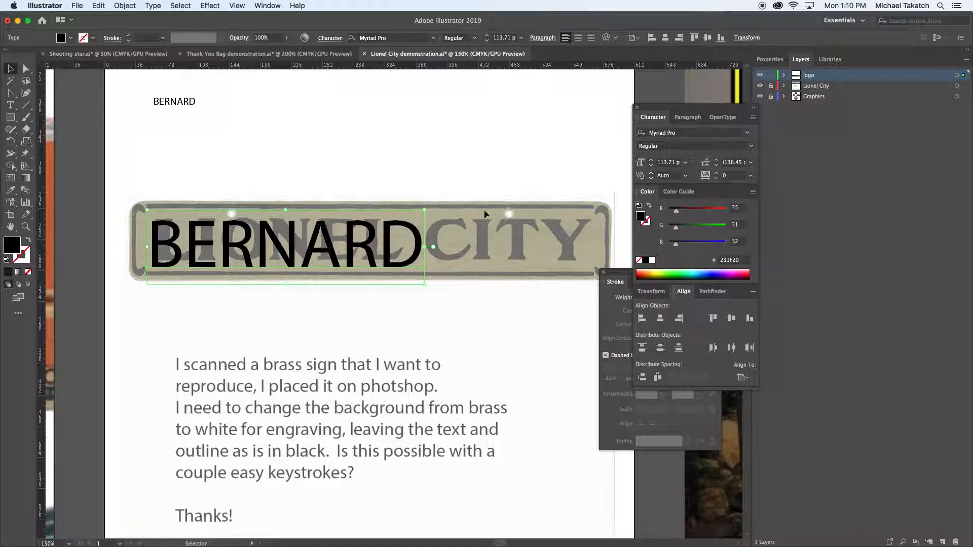
drag(412, 244, 421, 242)
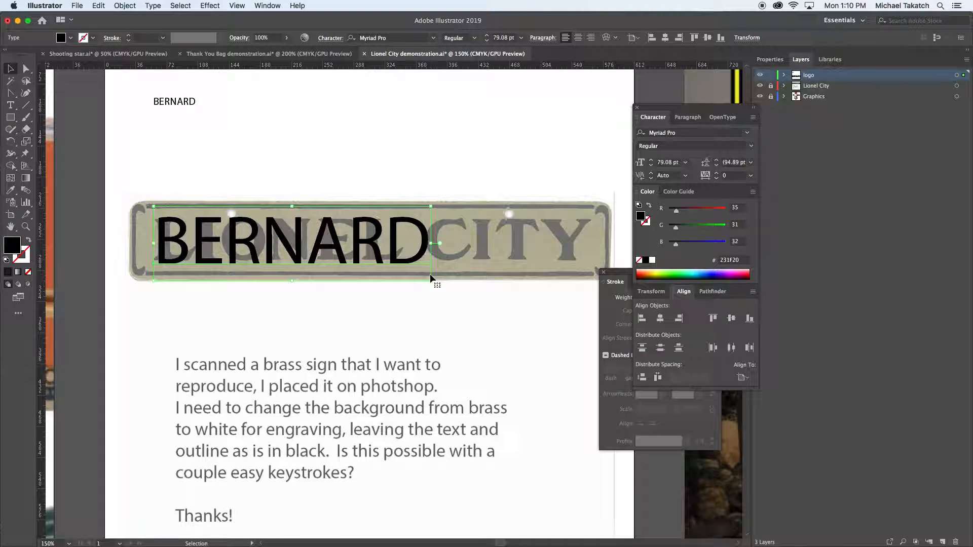
mouse_move(430, 280)
mouse_down()
mouse_move(415, 272)
mouse_move(424, 281)
mouse_up()
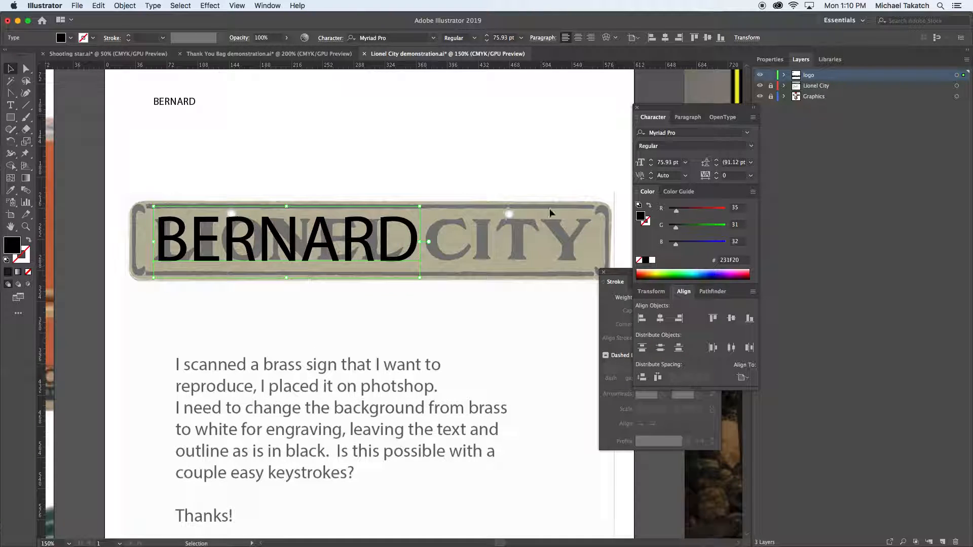
Change the enlarged text's font to Times Bold
click(659, 132)
text(TIME)
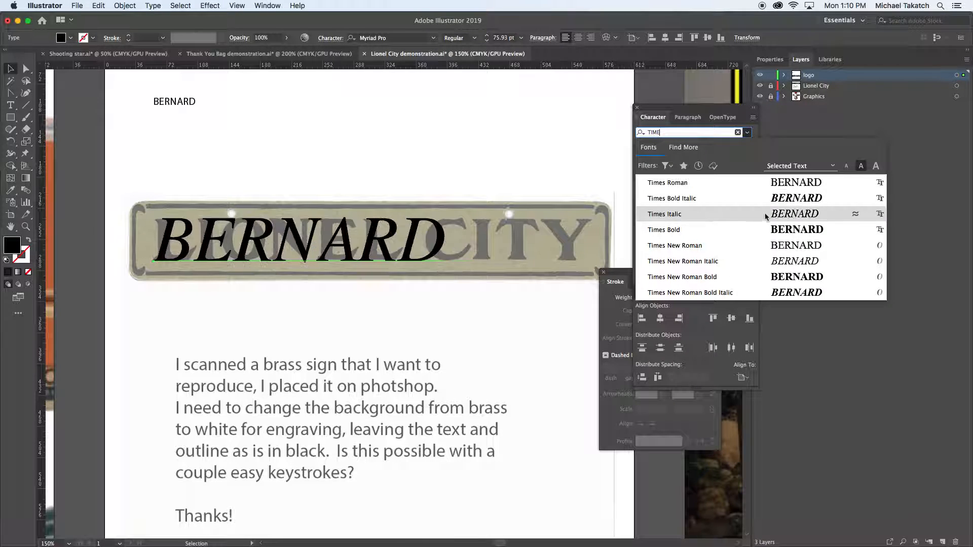
click(766, 229)
key(Escape)
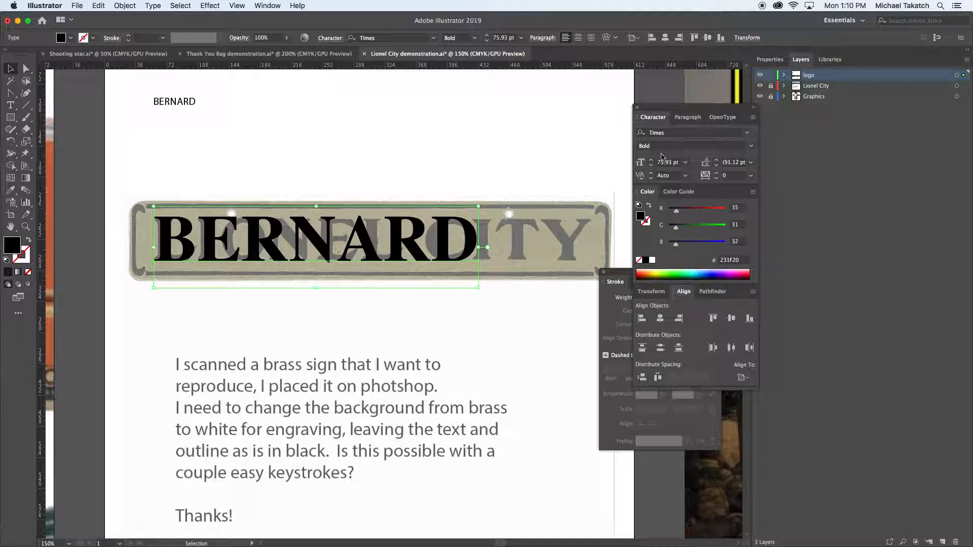
Widen the spacing between the enlarged text's letters by setting its tracking to 200
click(684, 119)
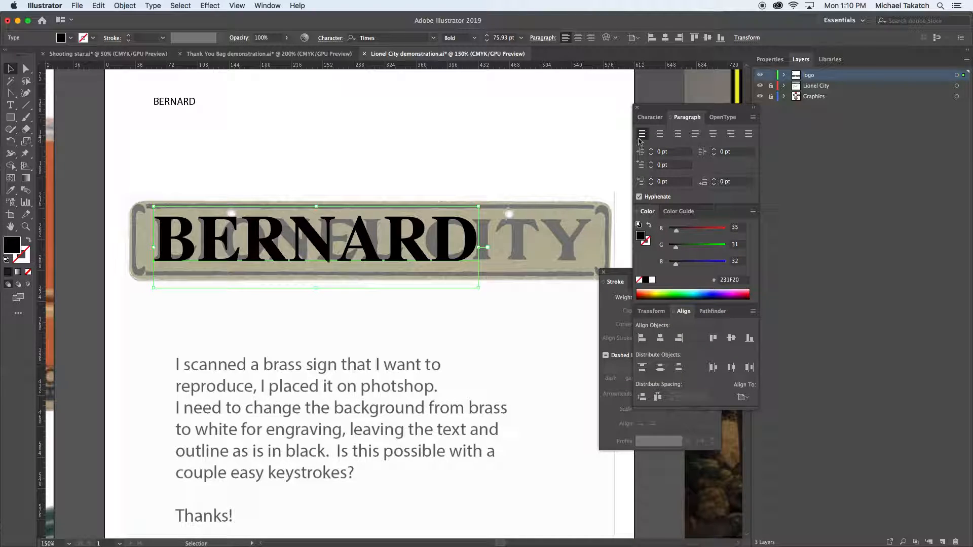
click(649, 118)
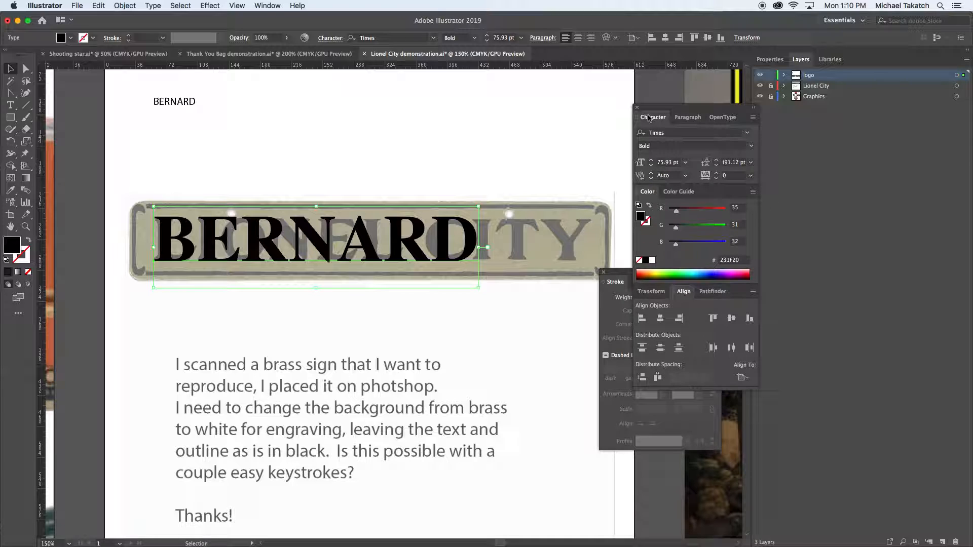
click(729, 176)
key(Up)
key(Up)
key(Up)
key(Up)
key(Up)
key(Up)
key(Up)
key(Up)
key(Up)
key(Up)
key(Up)
key(Up)
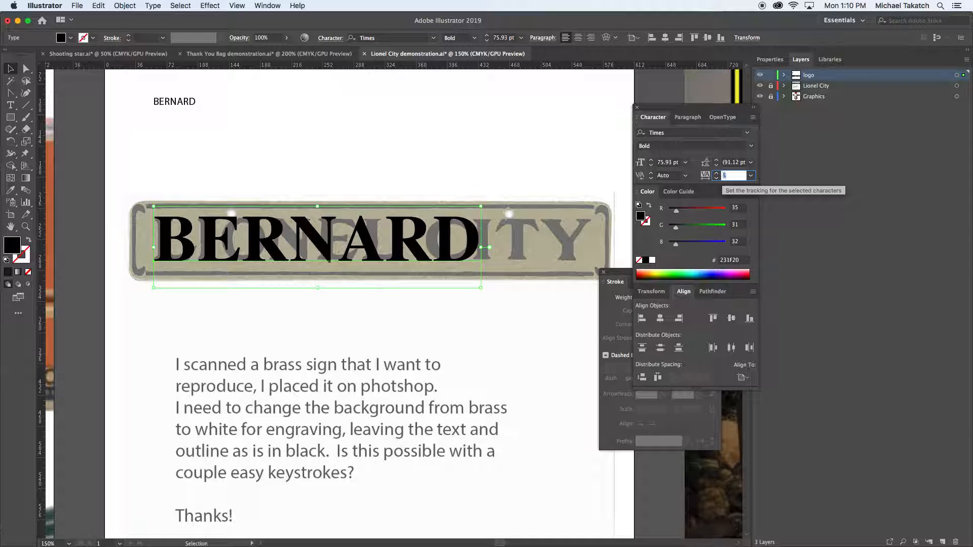
key(Up)
key(Up)
key(Up)
key(Up)
key(Up)
key(Up)
key(Up)
key(Up)
key(Up)
key(Up)
key(Up)
key(Up)
key(Up)
key(Up)
key(Up)
key(Up)
key(Up)
key(Up)
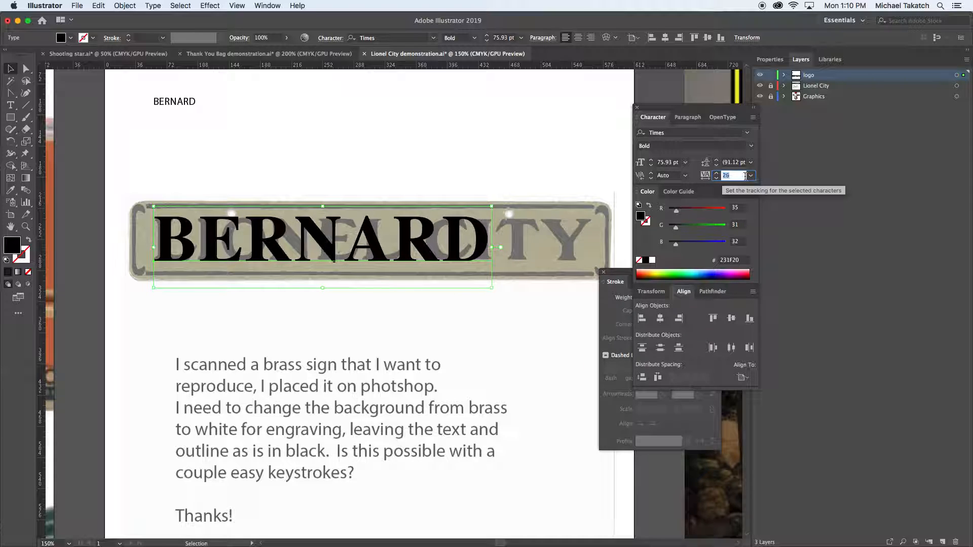
click(752, 175)
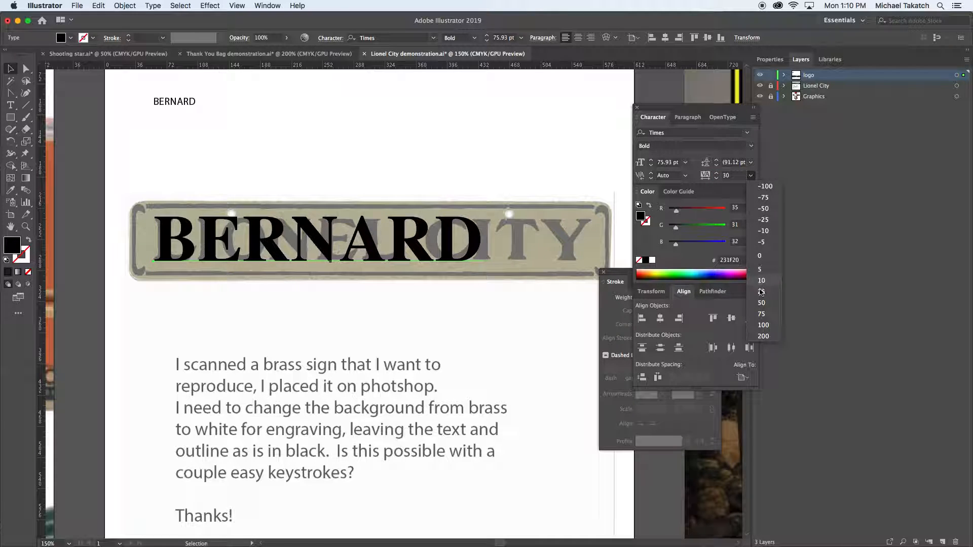
click(764, 336)
Try a tracking of 300 on the enlarged text and tighten it back to 200
click(732, 178)
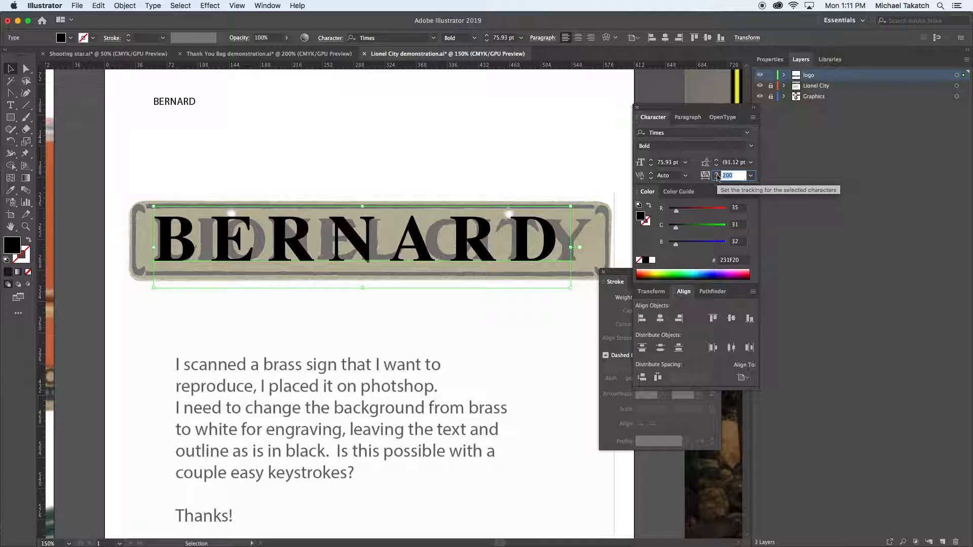
text(300)
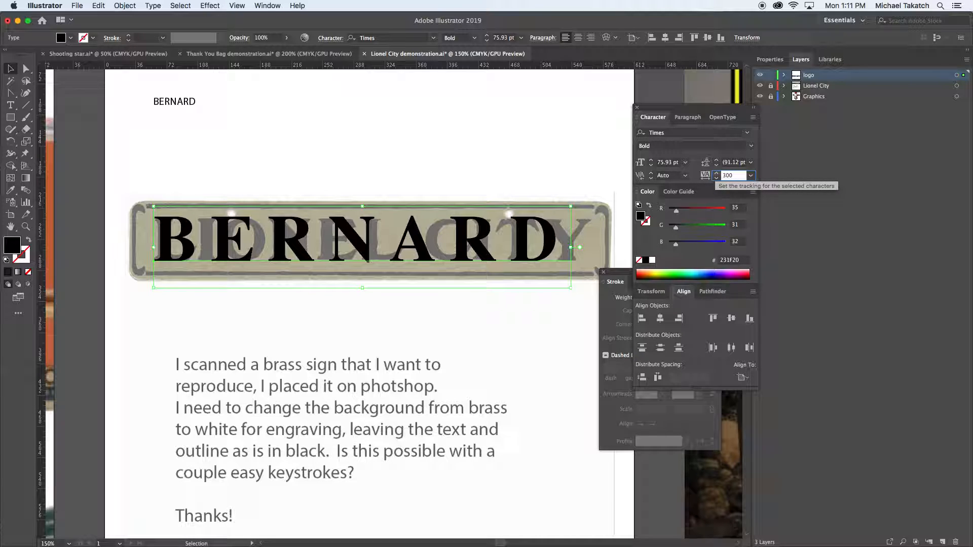
key(Return)
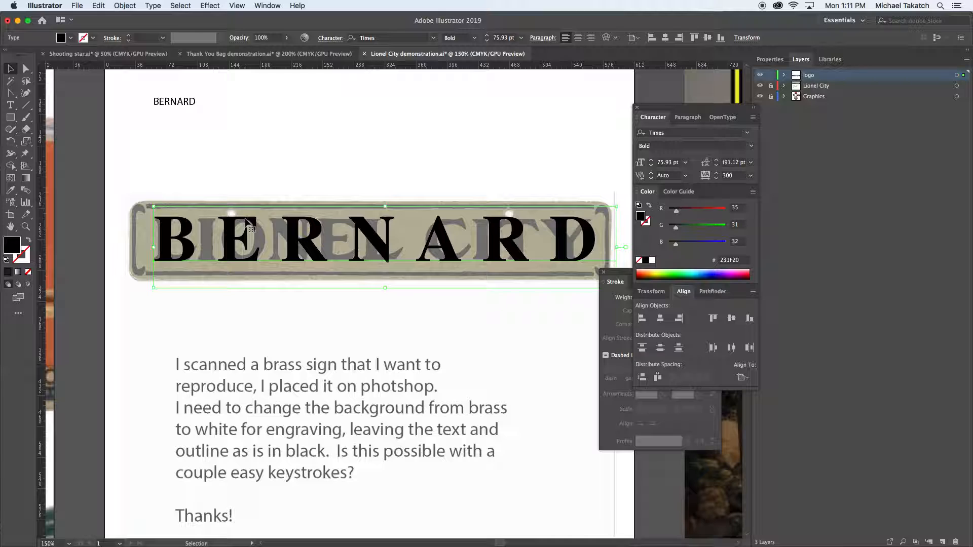
key(alt+Left)
key(alt+Left)
key(alt+Left)
key(alt+Left)
key(alt+Left)
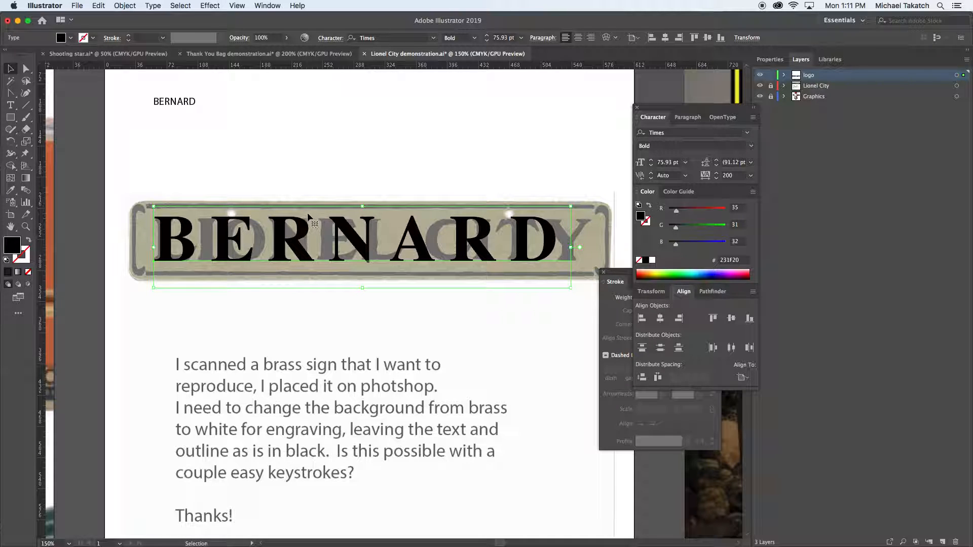
Replace the wording of the enlarged text over the sign with "LIONEL CITY"
double_click(288, 226)
double_click(473, 215)
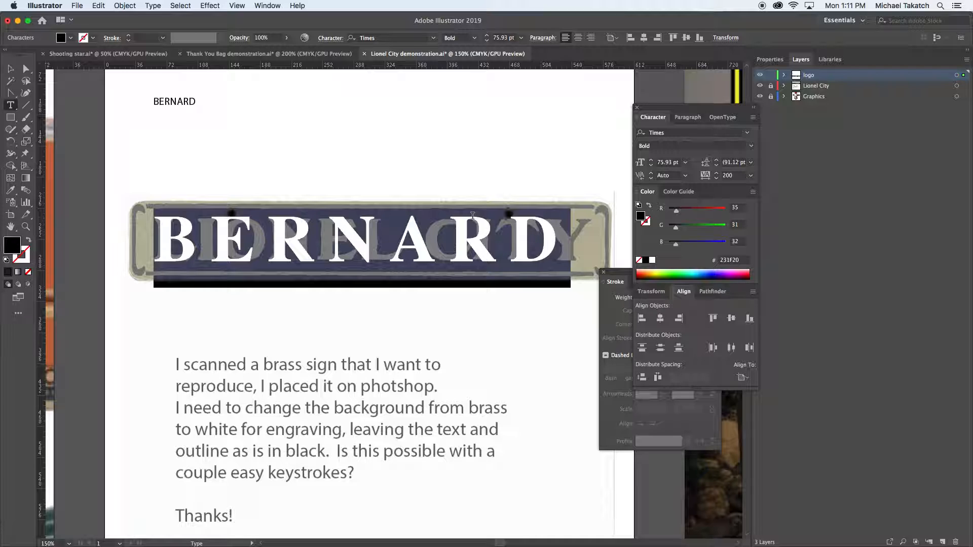
text(LIONE)
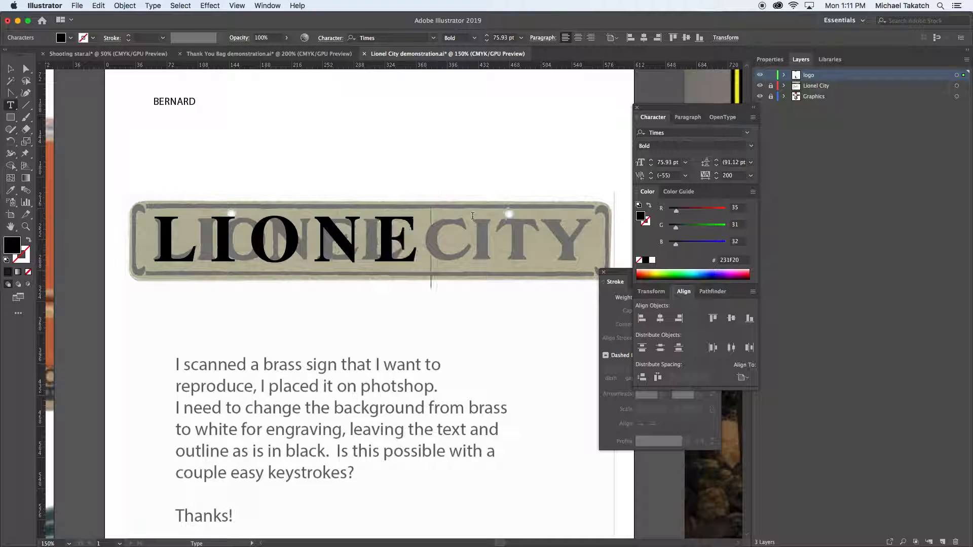
text(L CIT)
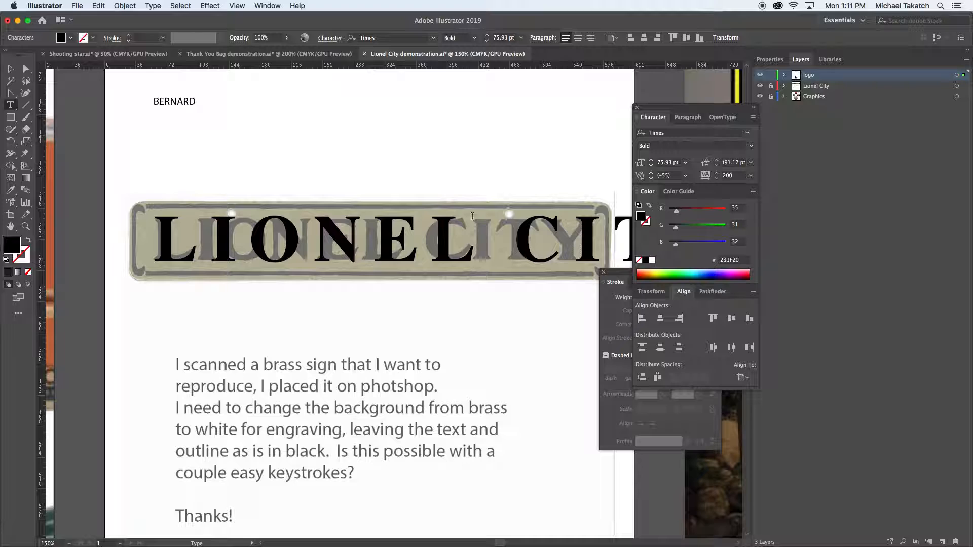
Select all of the LIONEL CITY text and set its tracking to 0
click(459, 238)
click(749, 176)
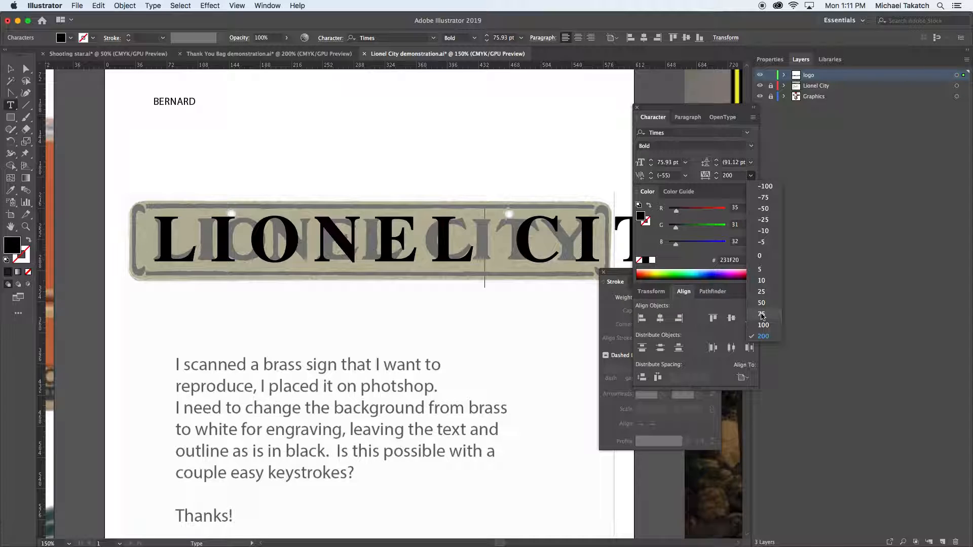
key(super+a)
click(764, 315)
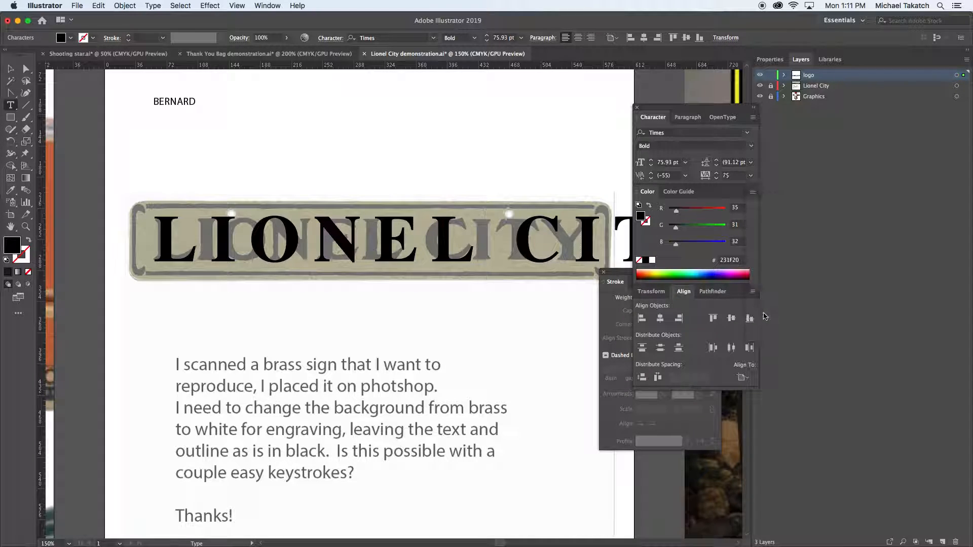
click(752, 176)
click(765, 257)
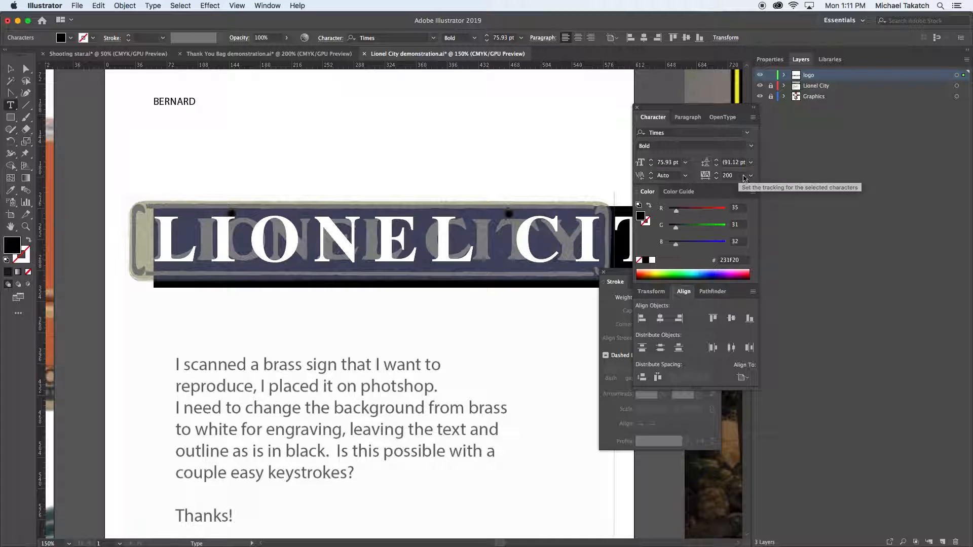
click(752, 176)
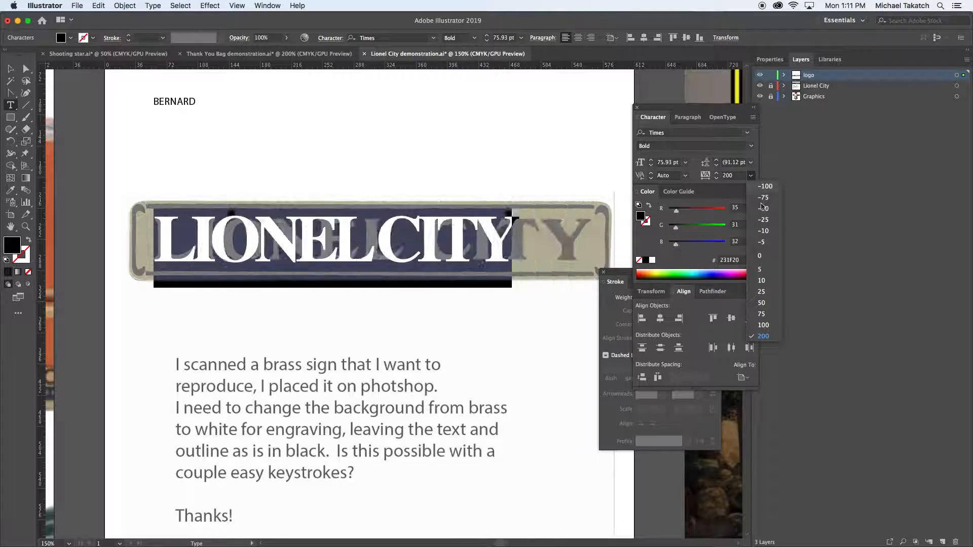
click(760, 256)
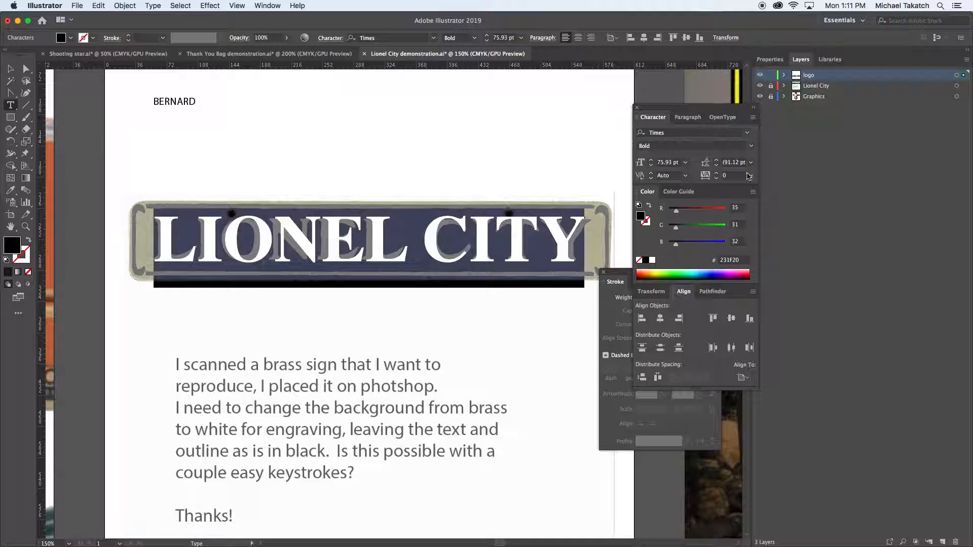
Show the full set of character options and fine-tune the LIONEL CITY tracking to 6
click(754, 118)
click(767, 119)
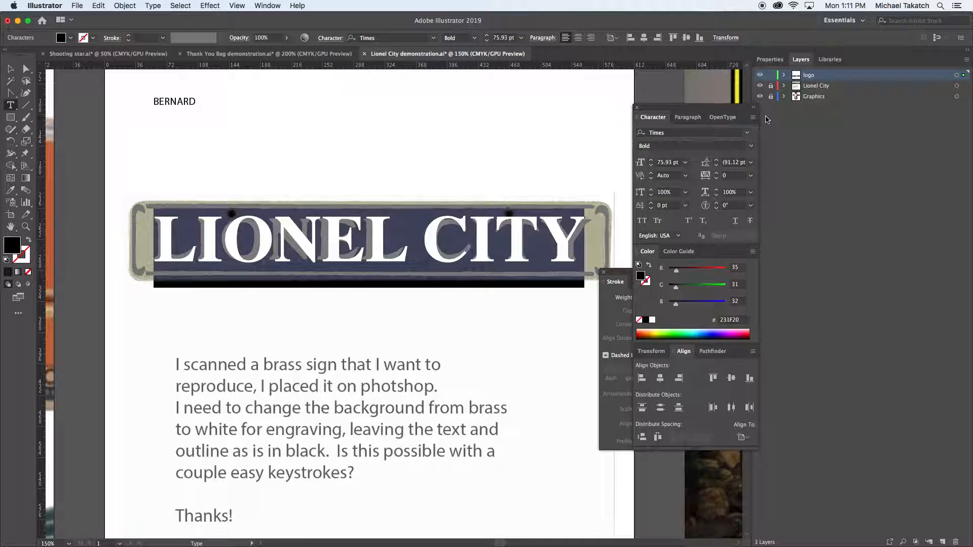
click(730, 175)
text(-1)
key(Return)
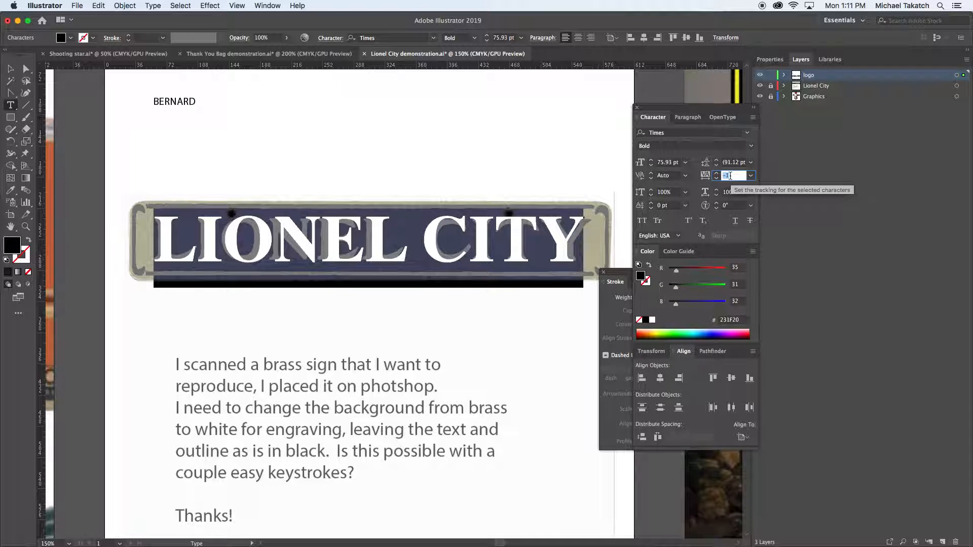
key(Up)
key(Up)
key(Up)
key(Up)
key(Up)
key(Up)
key(Up)
Reduce the LIONEL CITY font size to 69 pt
click(676, 163)
key(Down)
key(Down)
key(Down)
key(Down)
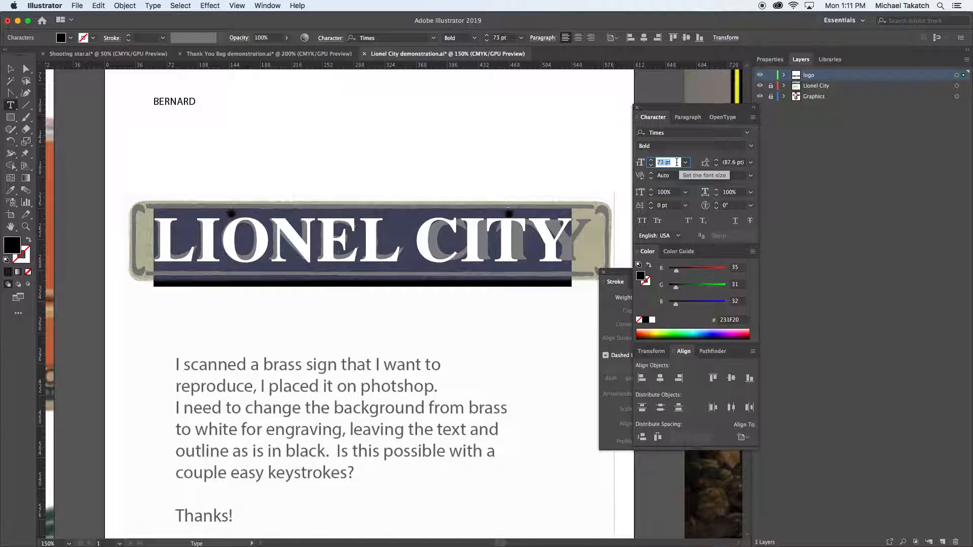
key(Down)
key(Down)
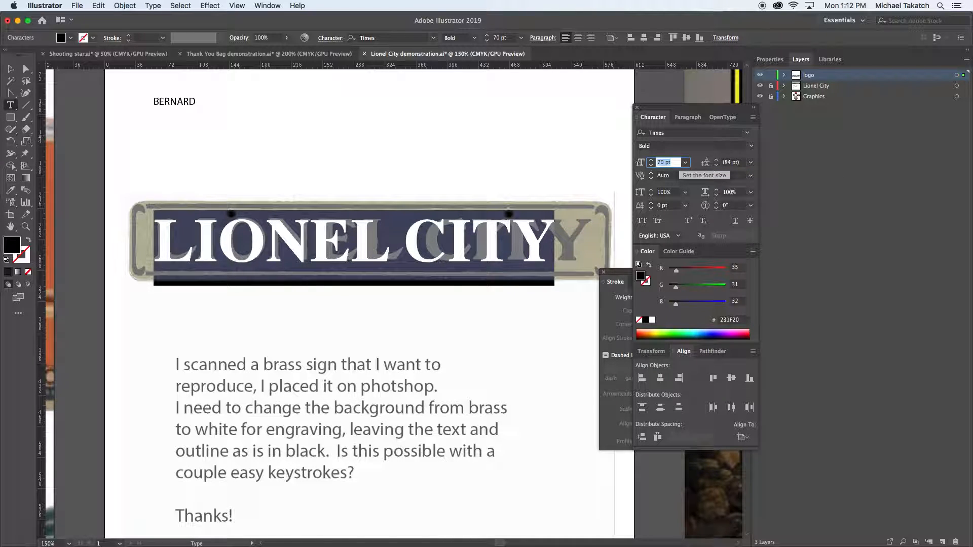
key(Down)
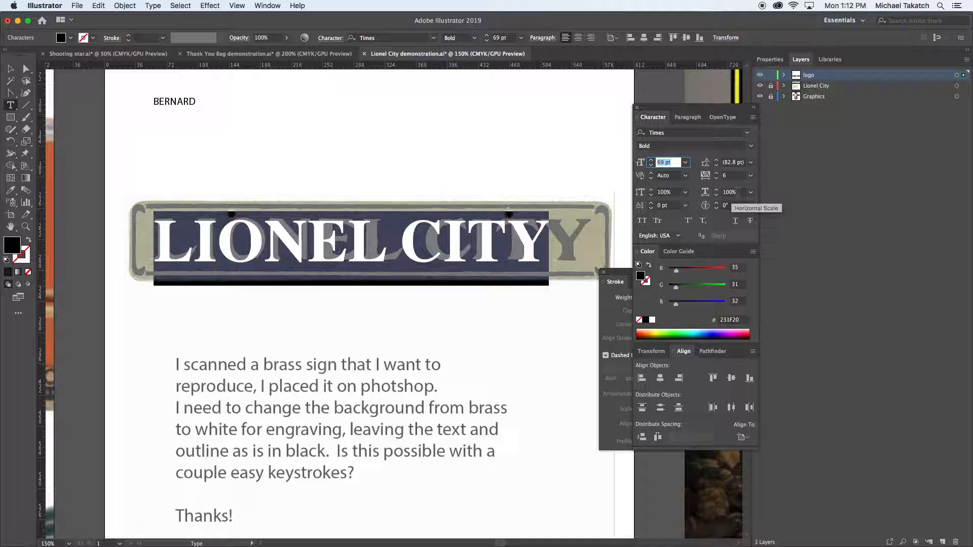
Increase the LIONEL CITY tracking to 56 so the lettering spans the sign's original wording
click(734, 176)
key(Up)
key(Up)
key(Up)
key(Up)
key(Up)
key(Up)
key(Up)
key(Up)
key(Up)
key(Up)
key(Up)
key(Up)
key(Up)
key(Up)
key(Up)
key(Up)
key(Up)
key(Up)
key(Up)
key(Up)
key(Up)
key(Up)
key(Up)
key(Up)
key(Up)
key(Up)
key(Up)
key(Up)
key(Up)
key(Up)
key(Up)
key(Up)
key(Up)
key(Up)
key(Up)
key(Up)
key(Up)
key(Up)
key(Up)
key(Up)
key(Up)
key(Up)
key(Up)
key(Up)
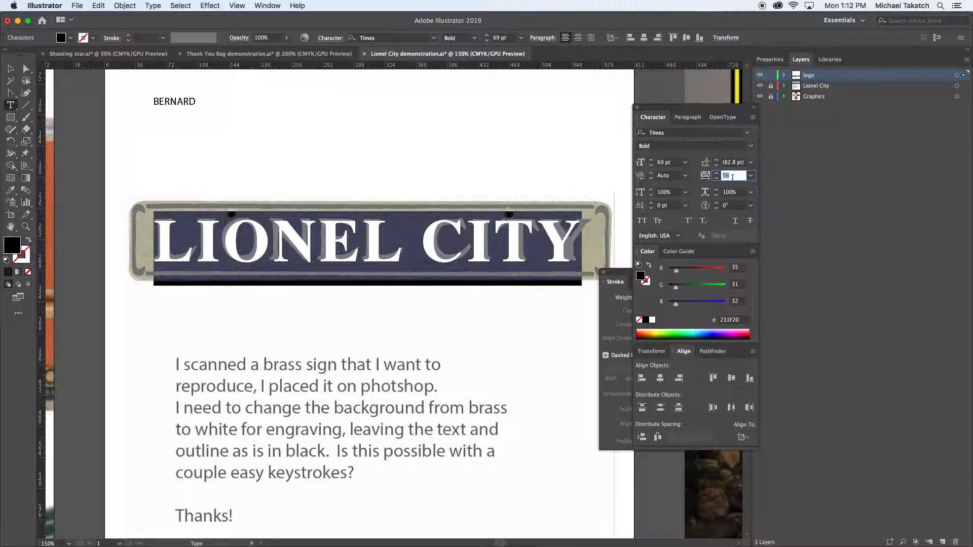
Widen the gap between LIONEL and CITY by setting the kerning before the C to 80
click(423, 245)
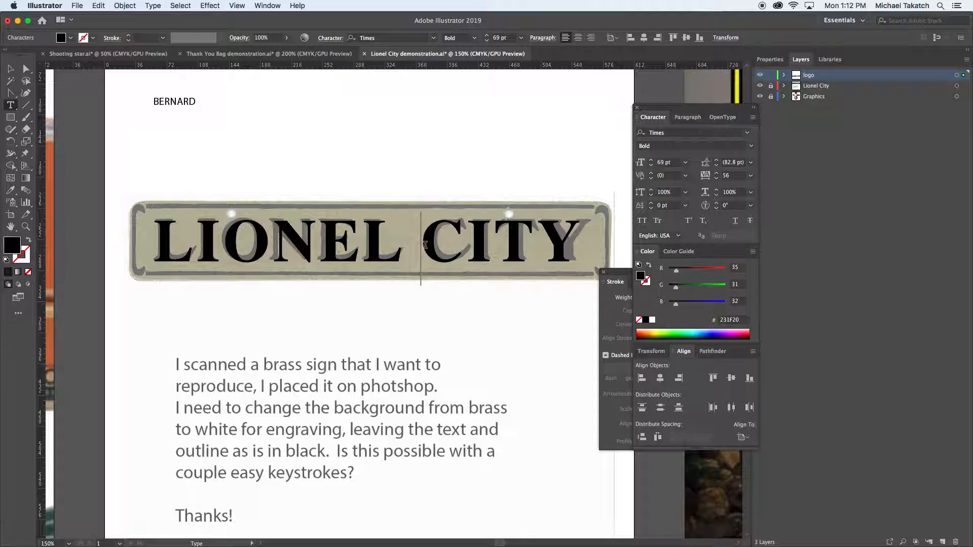
key(alt+Right)
key(alt+Right)
key(alt+Right)
key(alt+Right)
key(alt+Right)
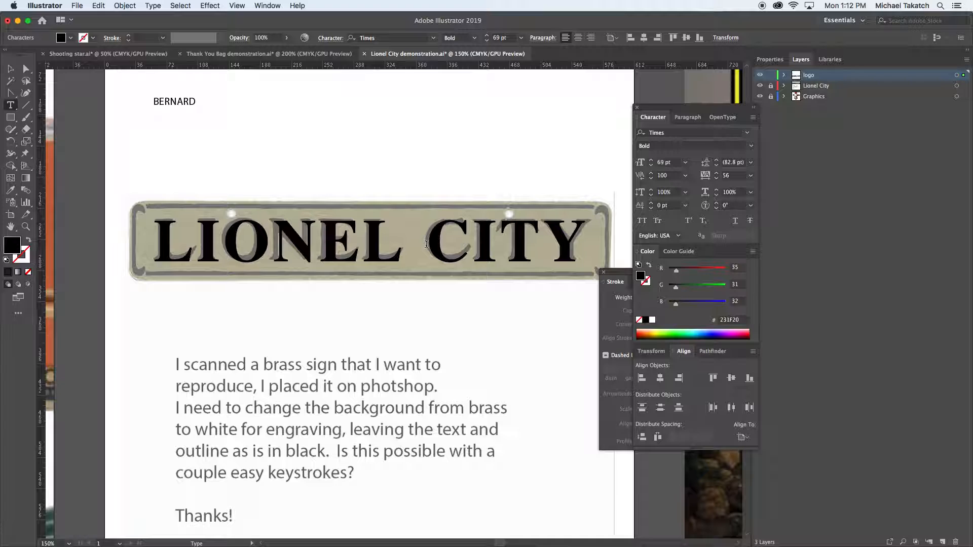
key(alt+Left)
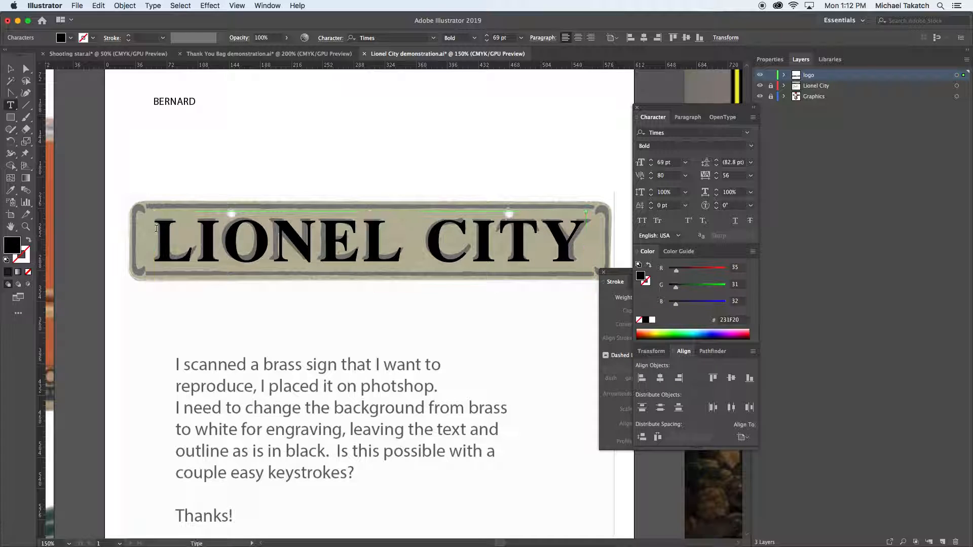
Try to thicken the LIONEL CITY lettering with a 2 pt black stroke
click(25, 259)
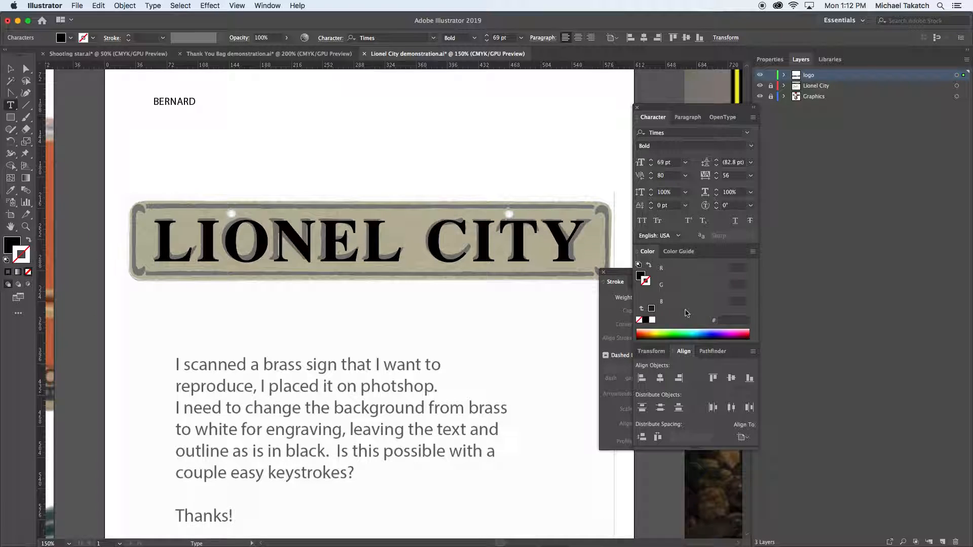
click(652, 309)
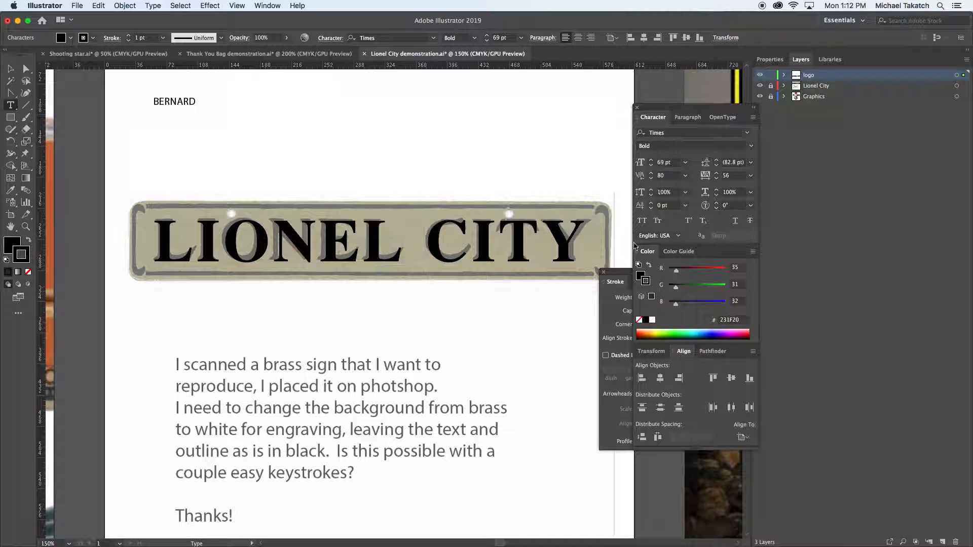
click(630, 276)
click(662, 298)
key(Up)
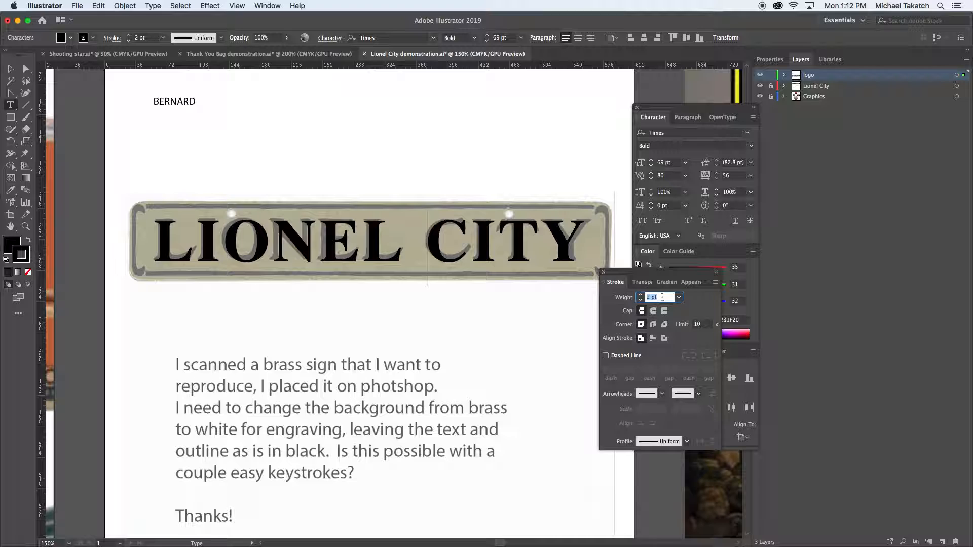
click(503, 245)
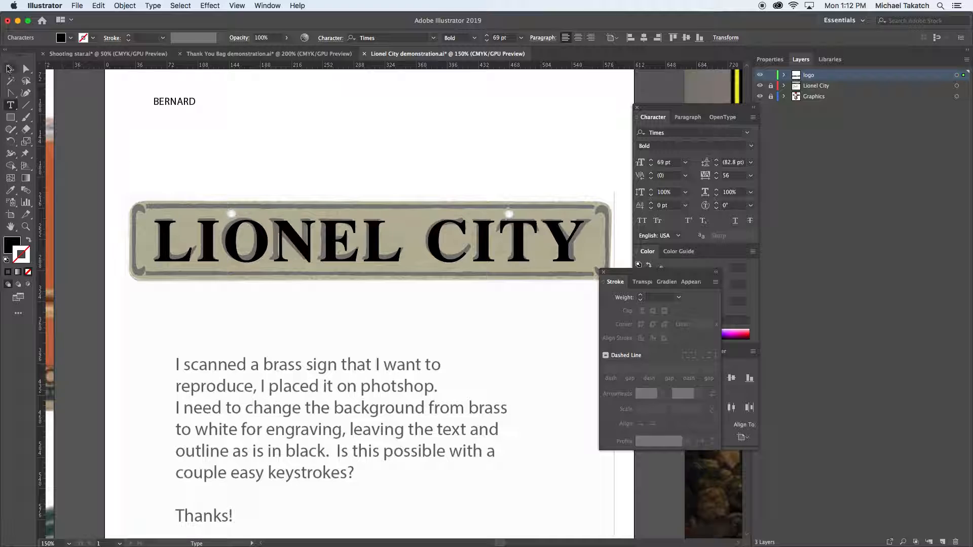
key(Escape)
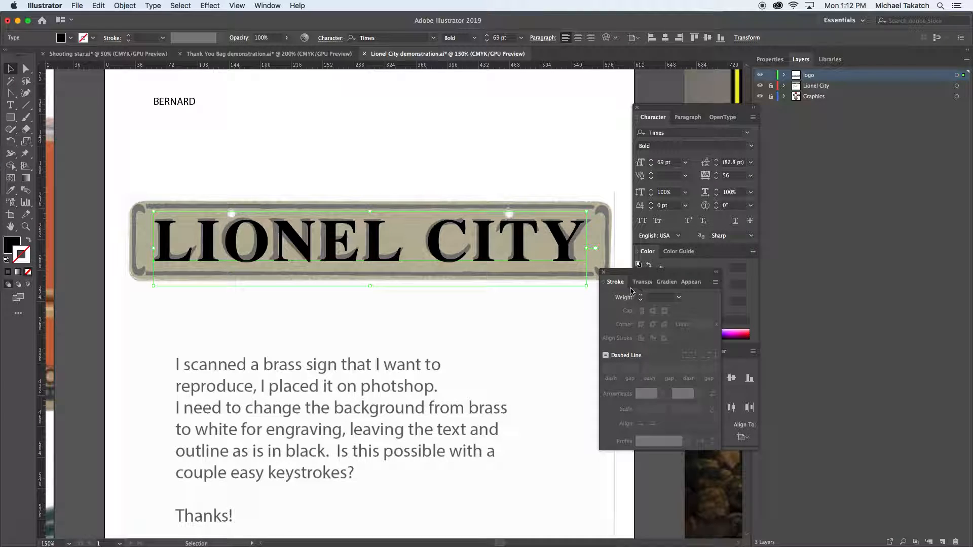
Select all the LIONEL CITY characters and give them a 1 pt black stroke to thicken the lettering
click(11, 105)
click(299, 241)
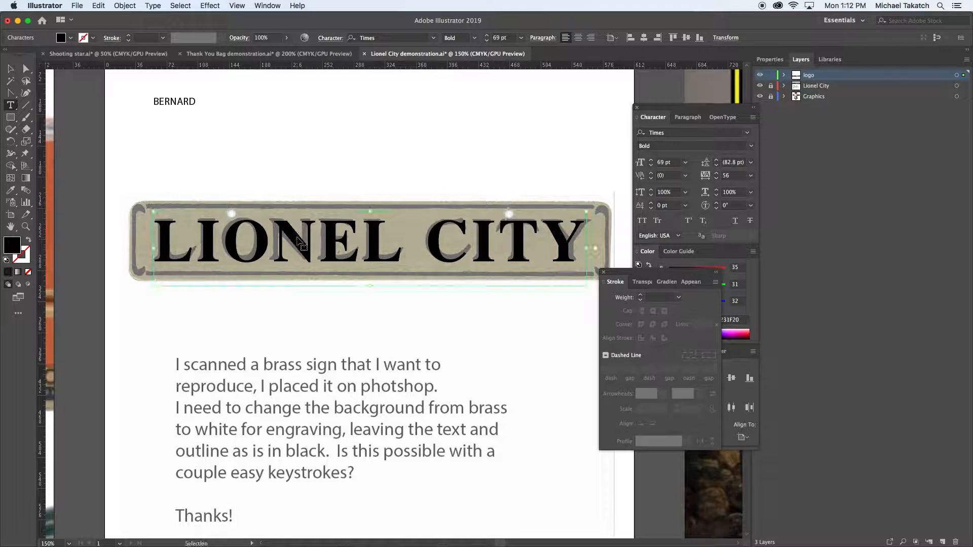
key(super+a)
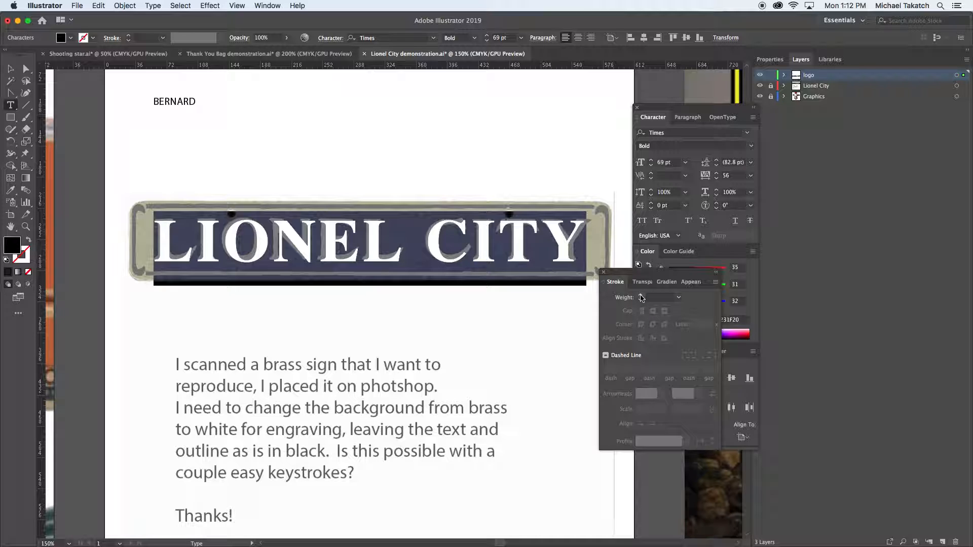
click(23, 257)
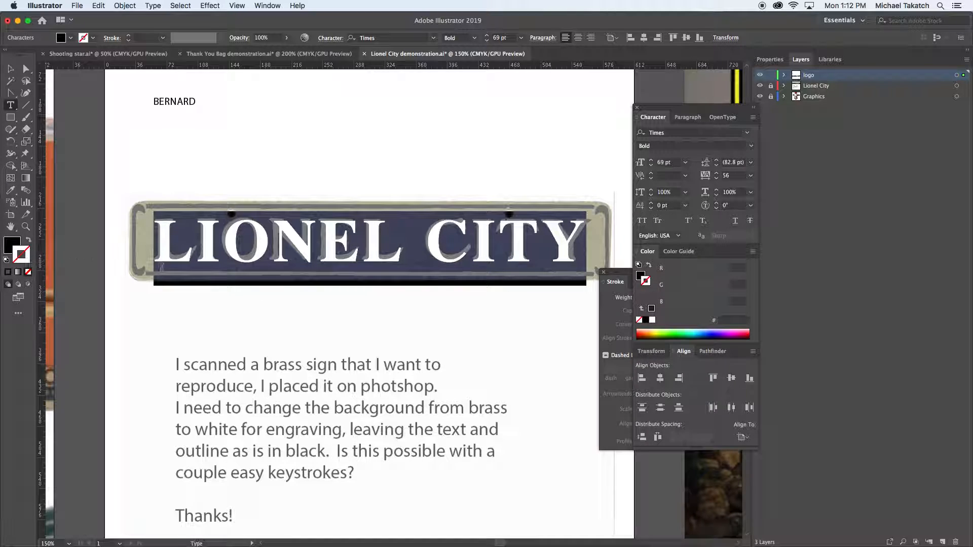
click(652, 309)
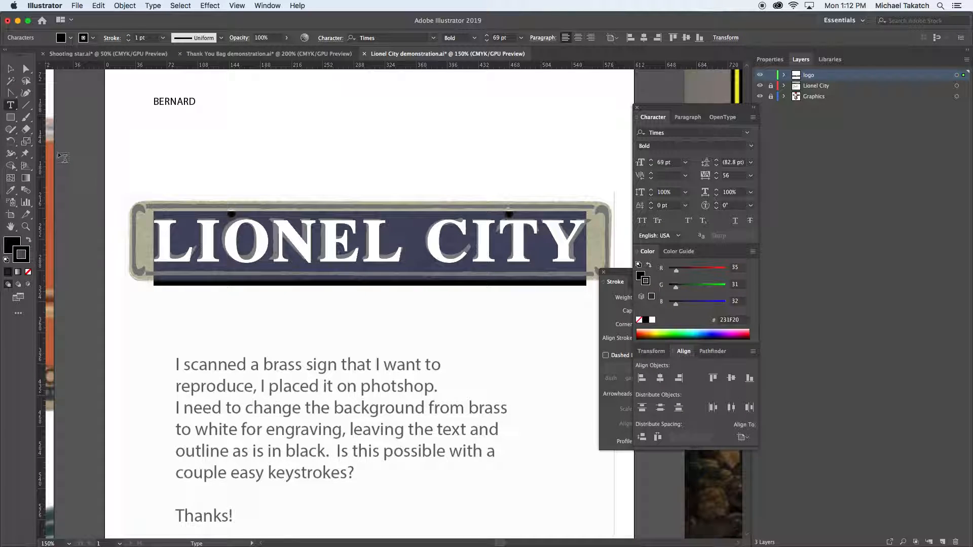
click(10, 68)
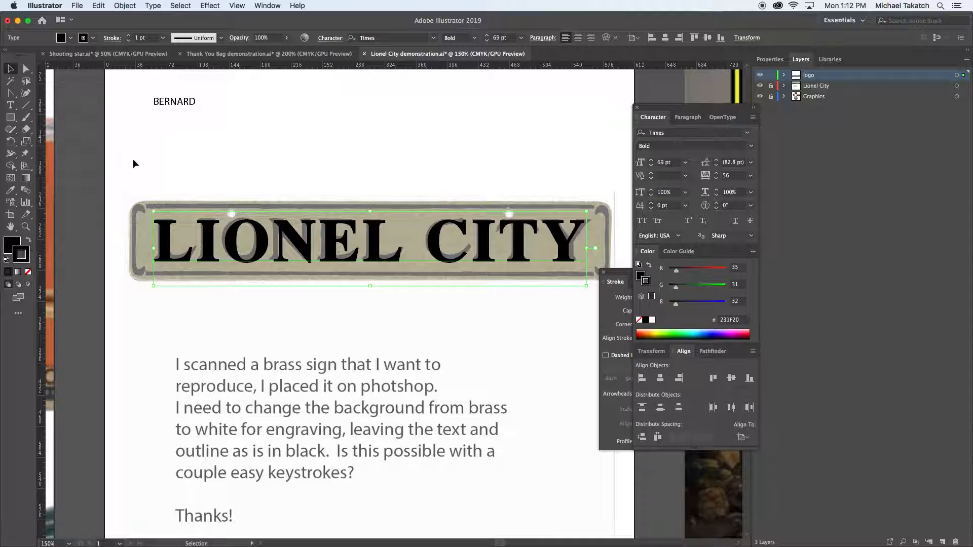
Draw an unfilled rounded rectangle about 553 by 91 pt around the sign's outer edge, with a 1 pt black stroke
click(12, 117)
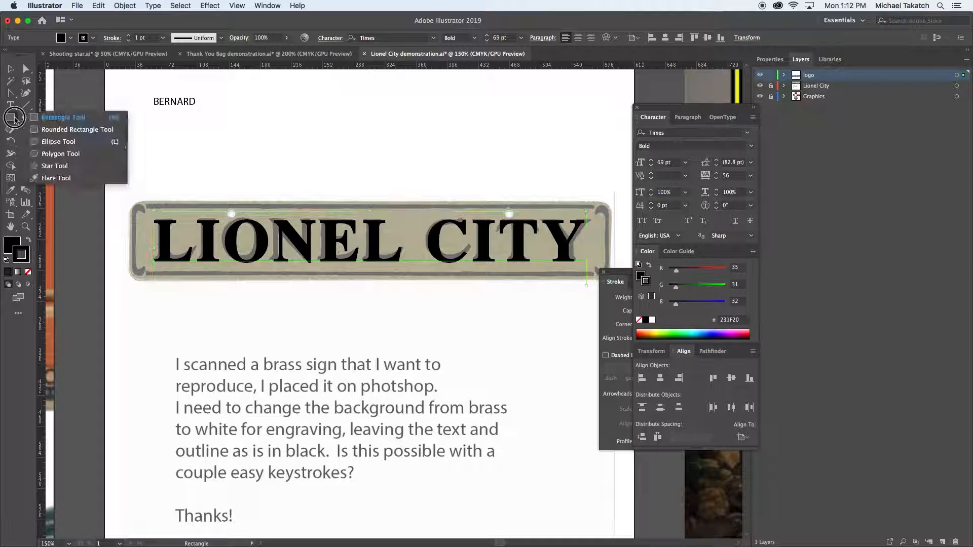
drag(15, 120, 44, 130)
click(12, 245)
click(29, 272)
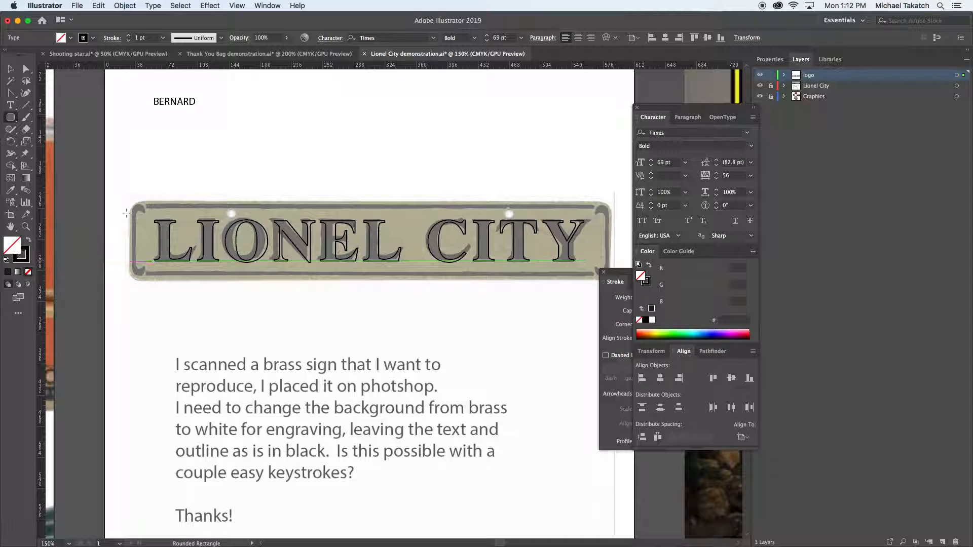
key(super+z)
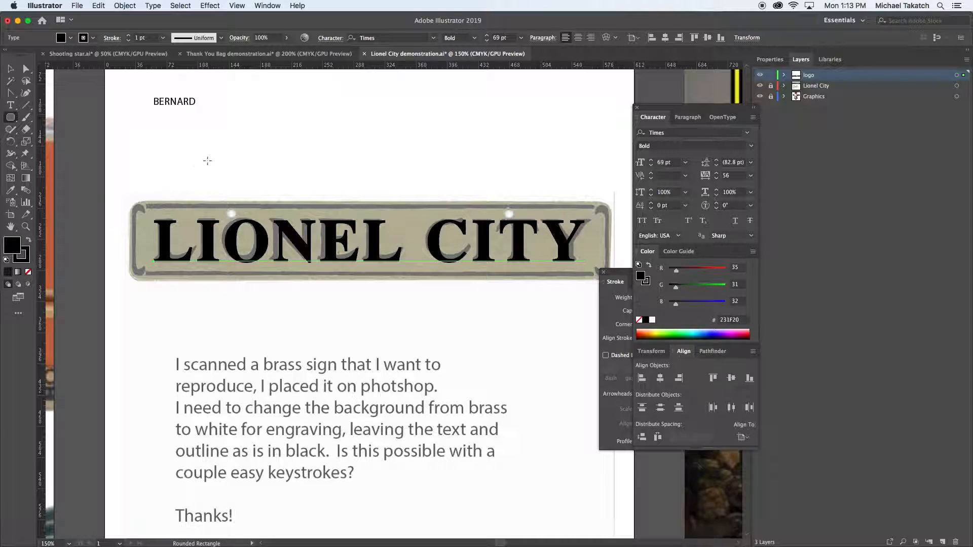
key(super+shift+a)
drag(130, 203, 610, 283)
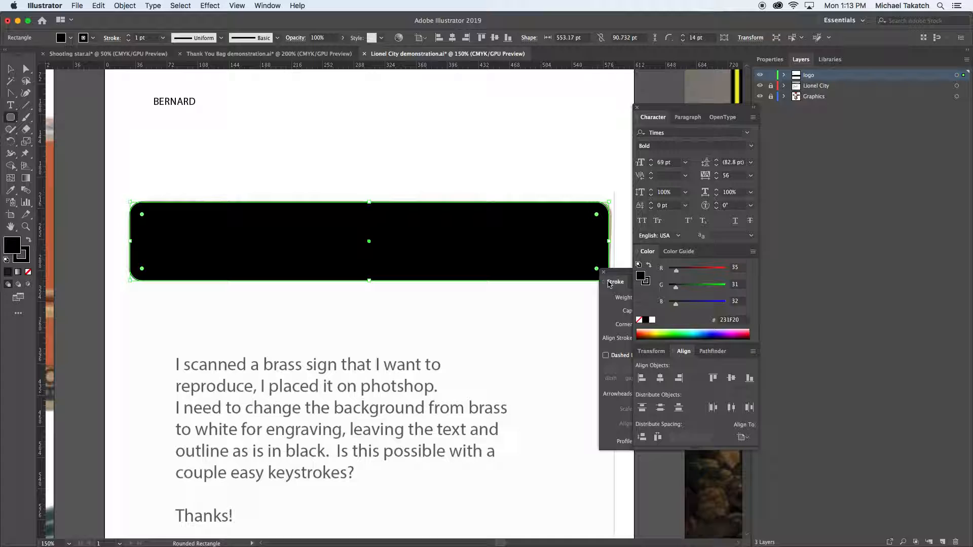
click(29, 273)
click(10, 68)
click(121, 161)
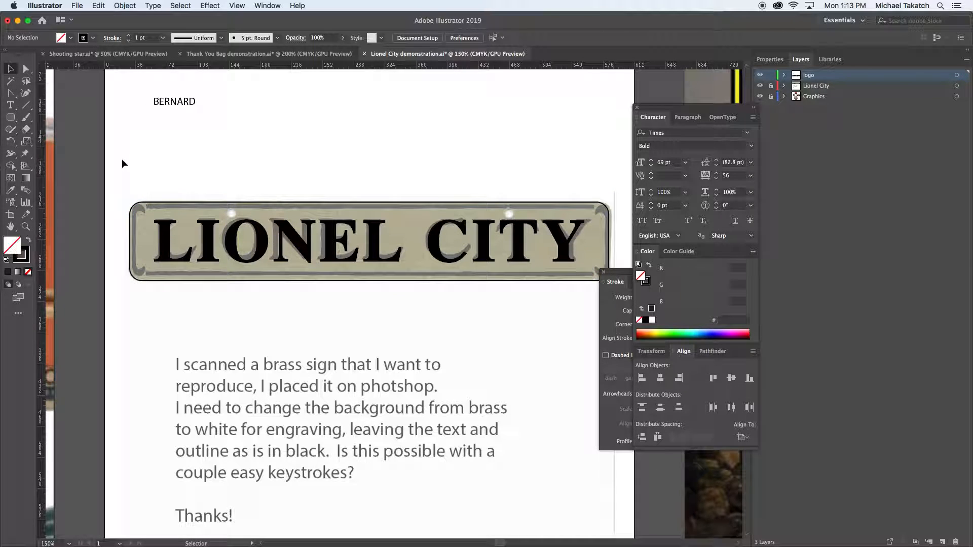
Color the rounded rectangle's stroke with the olive #818159 sampled from the scanned sign, leaving the shape without a fill
key(a)
key(super+equal)
key(v)
click(128, 169)
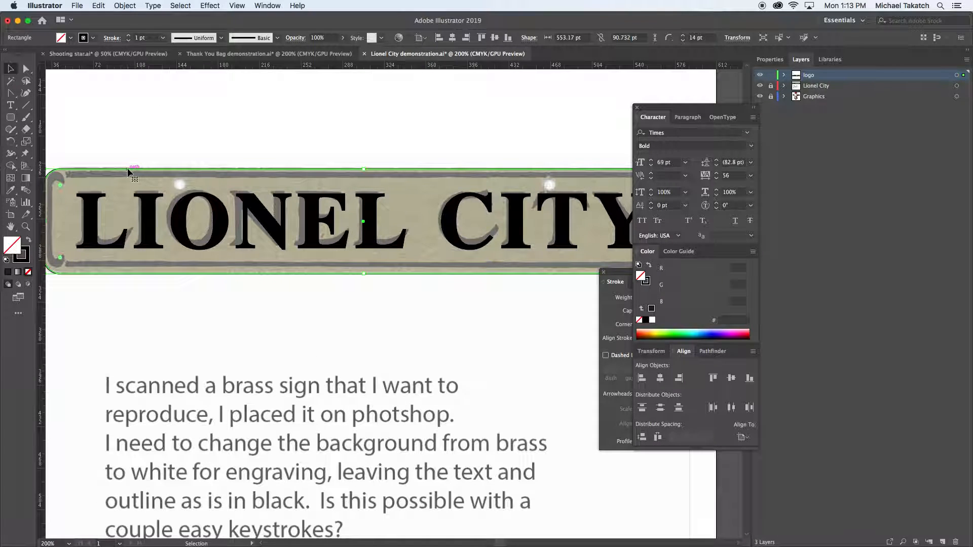
key(i)
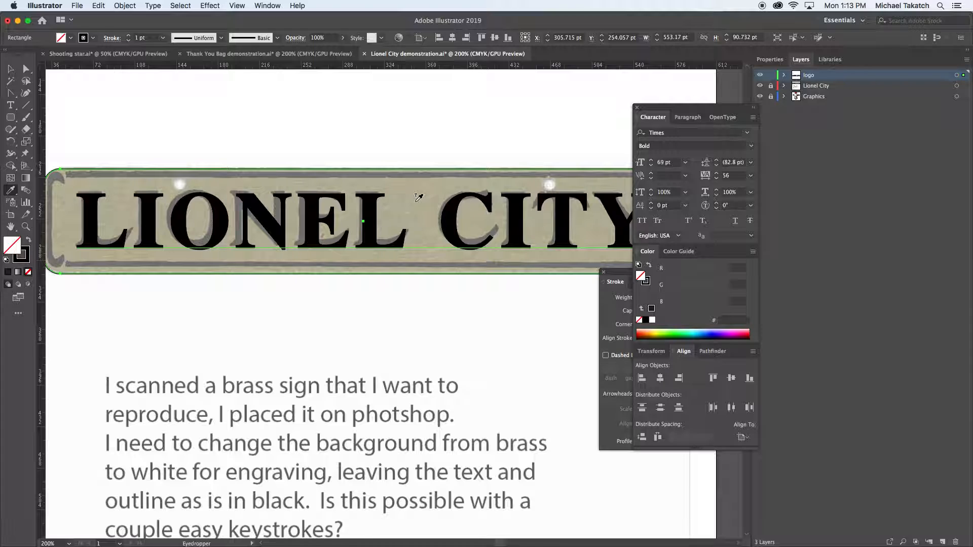
click(413, 176)
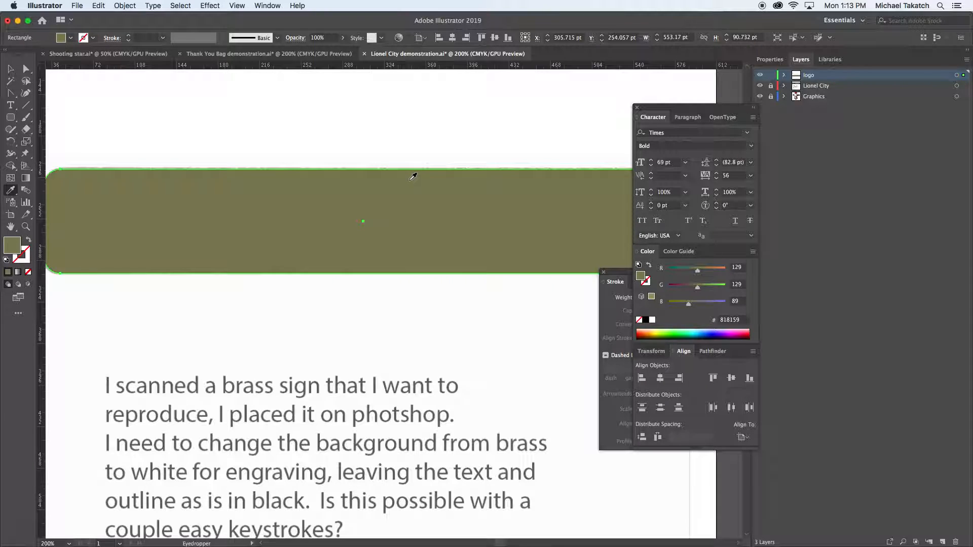
key(shift+x)
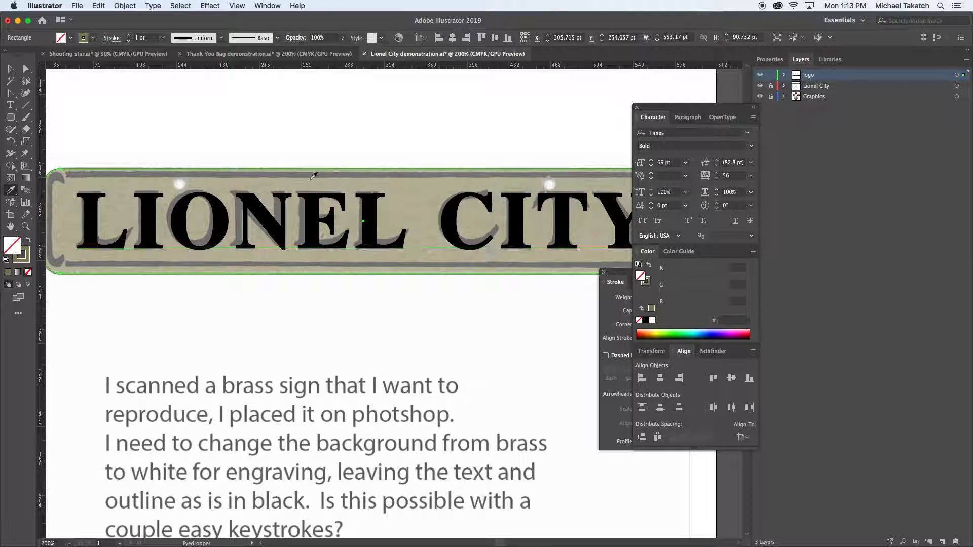
key(v)
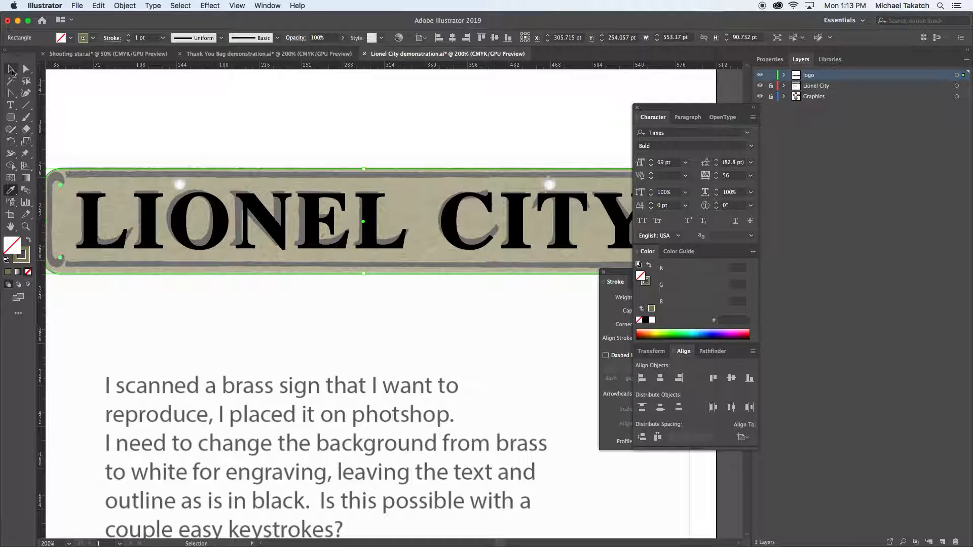
click(71, 102)
scroll(193, 167, down, 3)
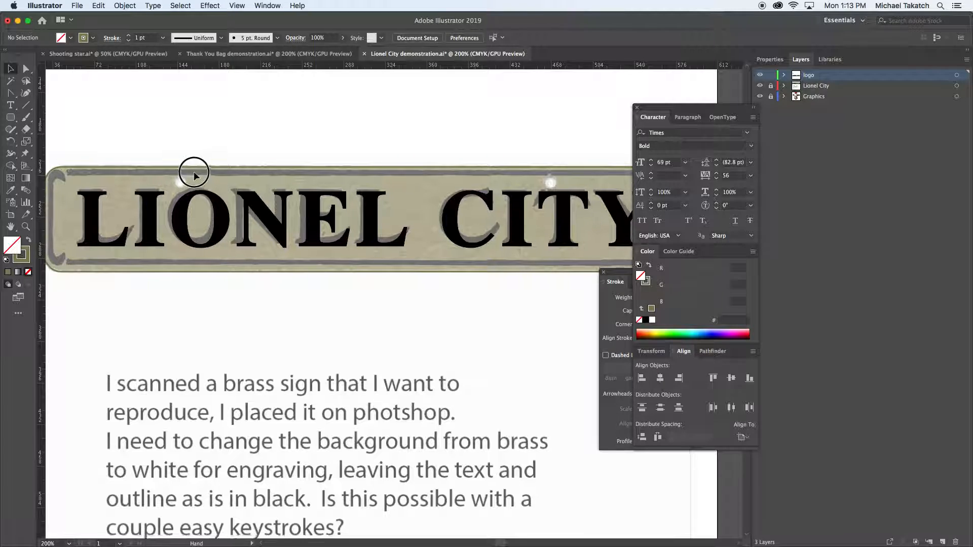
Draw a horizontal line about 512 pt long over the sign's upper border rule and give it a 4 pt black stroke
key(super+minus)
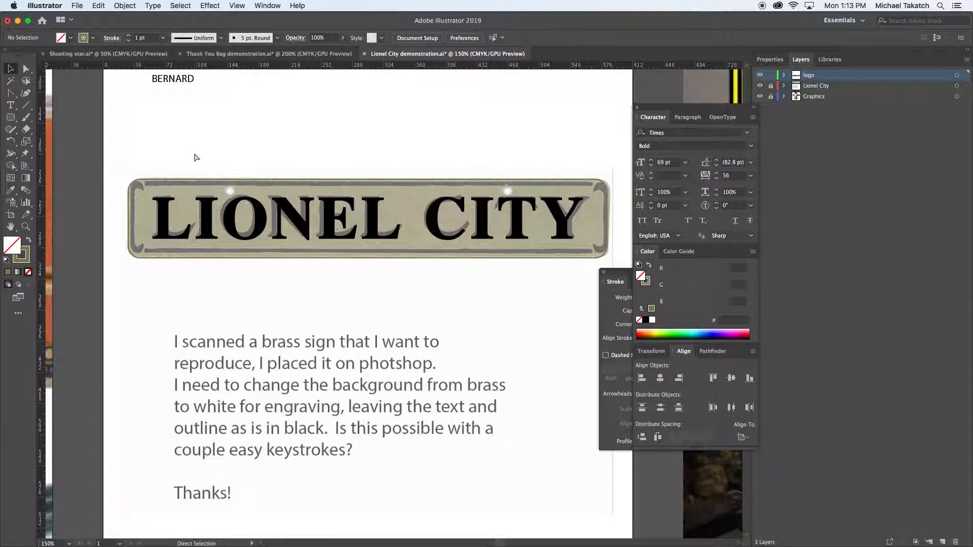
click(28, 107)
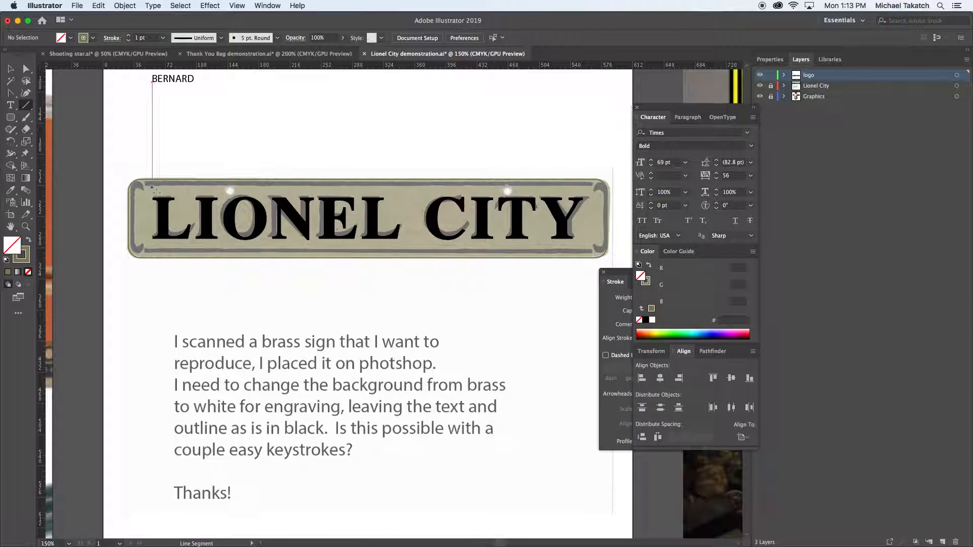
mouse_move(146, 188)
mouse_down()
mouse_move(598, 182)
mouse_move(591, 187)
mouse_up()
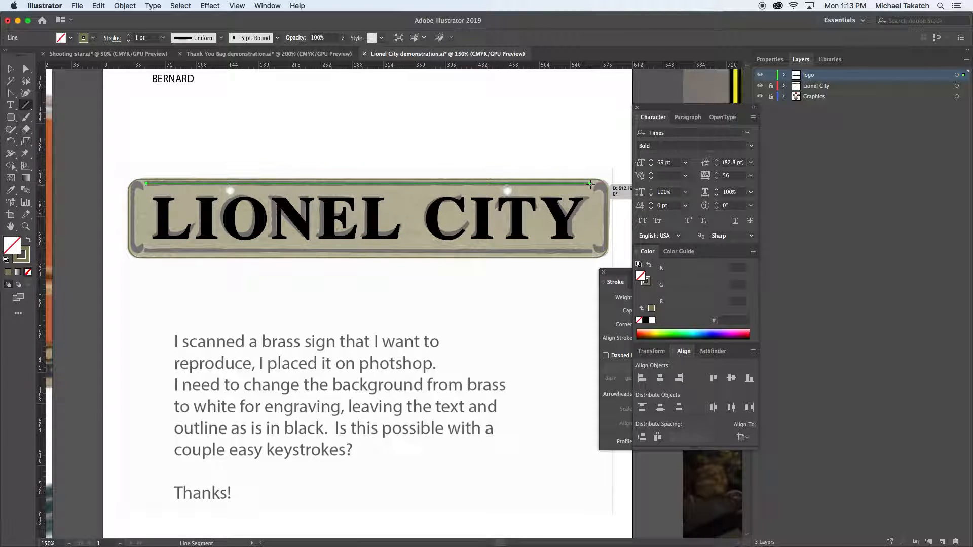
click(6, 262)
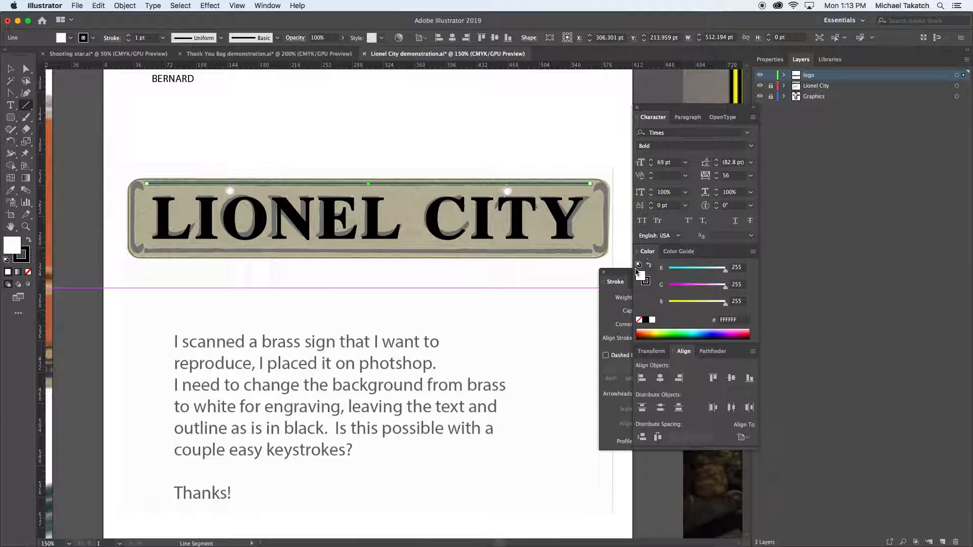
click(661, 298)
key(Up)
key(Up)
key(Up)
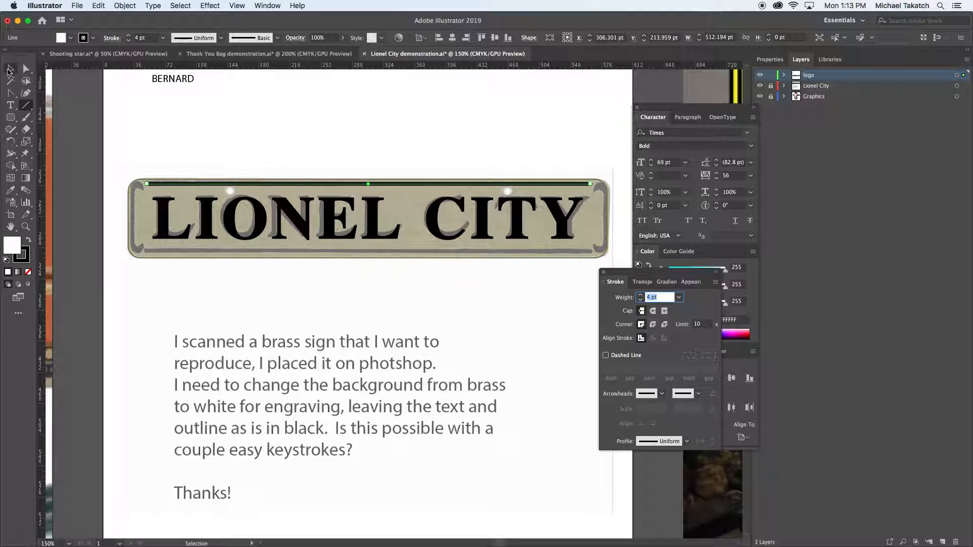
Duplicate the black border line straight down onto the sign's lower border rule and deselect it
click(10, 69)
drag(272, 188, 269, 253)
click(133, 214)
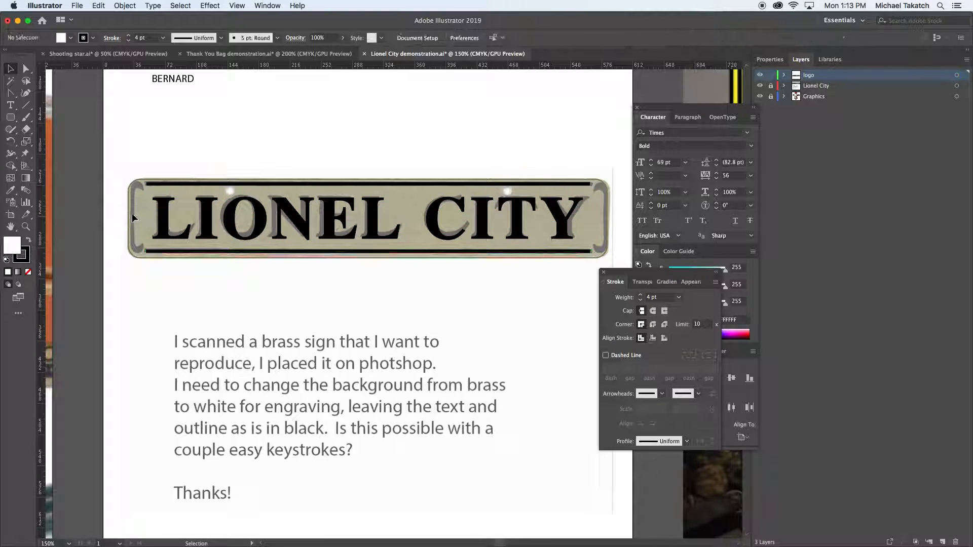
Trace the sign's upper-left corner hook and the left border down to mid-height with the Pen tool as an unfilled black path
click(10, 93)
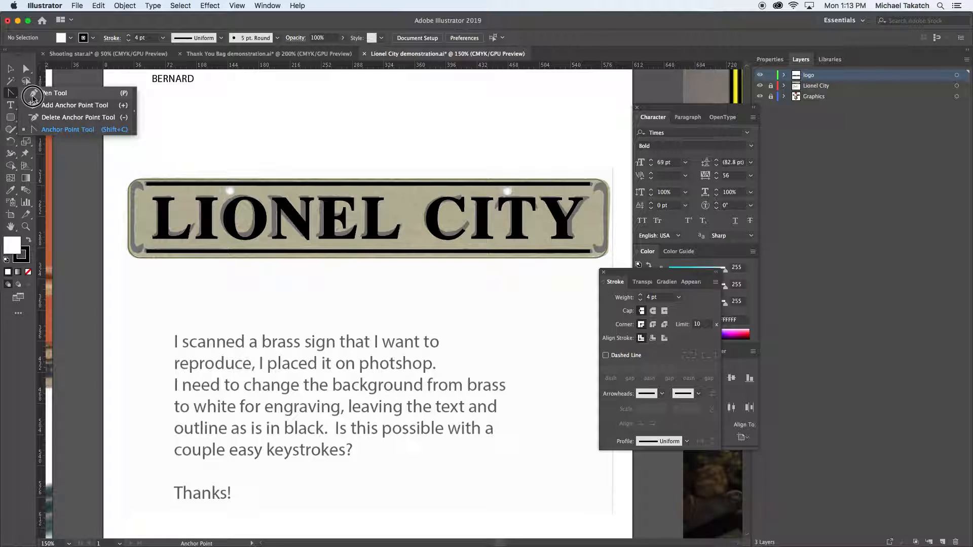
click(142, 190)
key(super+equal)
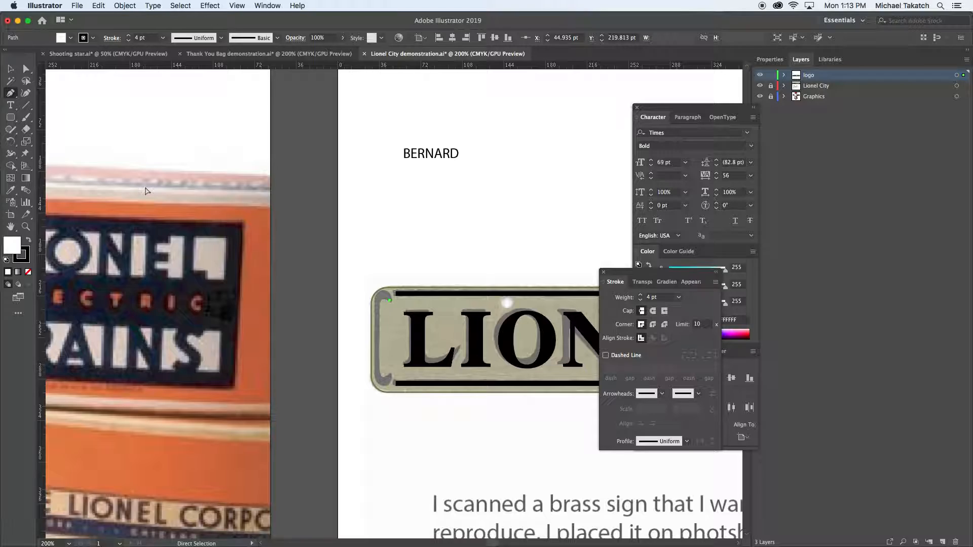
key(super+equal)
key(super+equal)
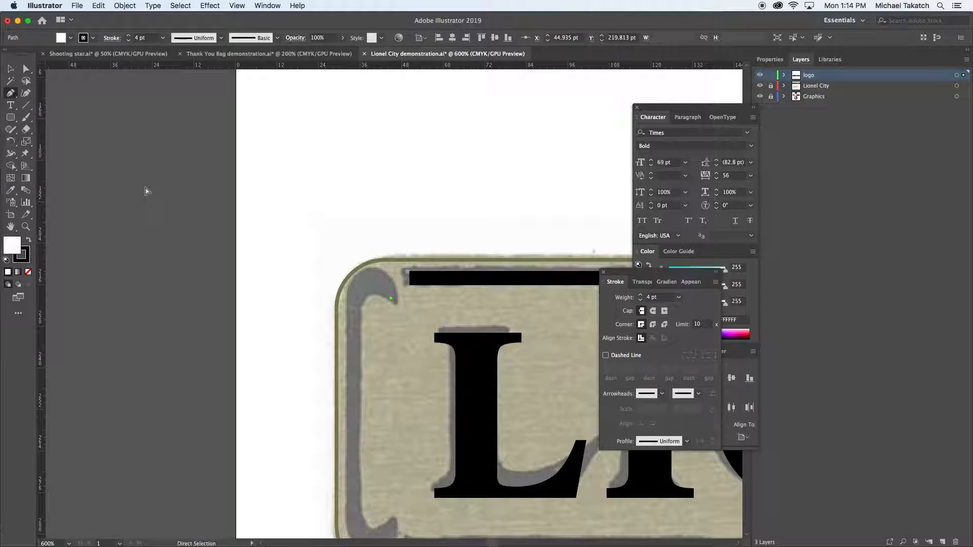
key(super+shift+a)
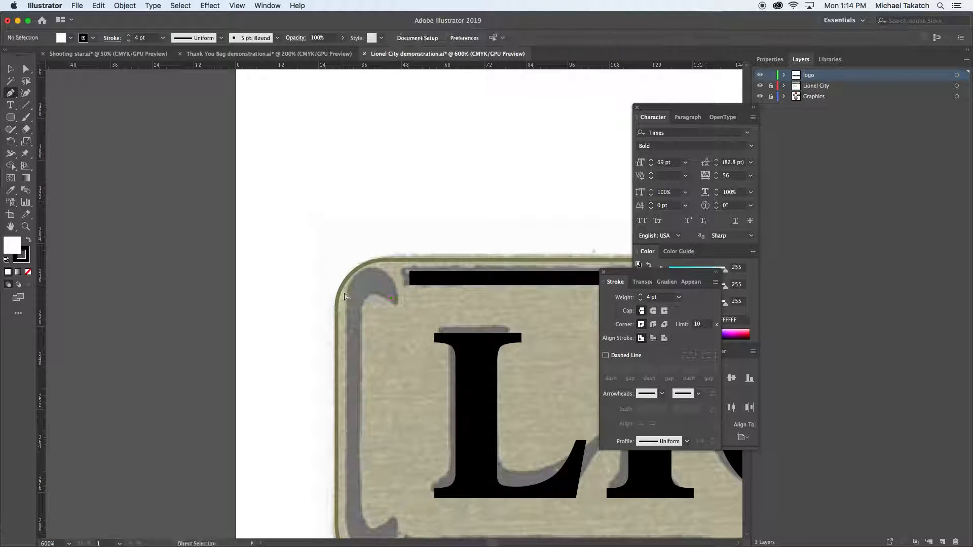
mouse_move(395, 304)
mouse_down()
mouse_move(383, 280)
mouse_move(346, 287)
mouse_move(360, 284)
mouse_move(352, 338)
mouse_up()
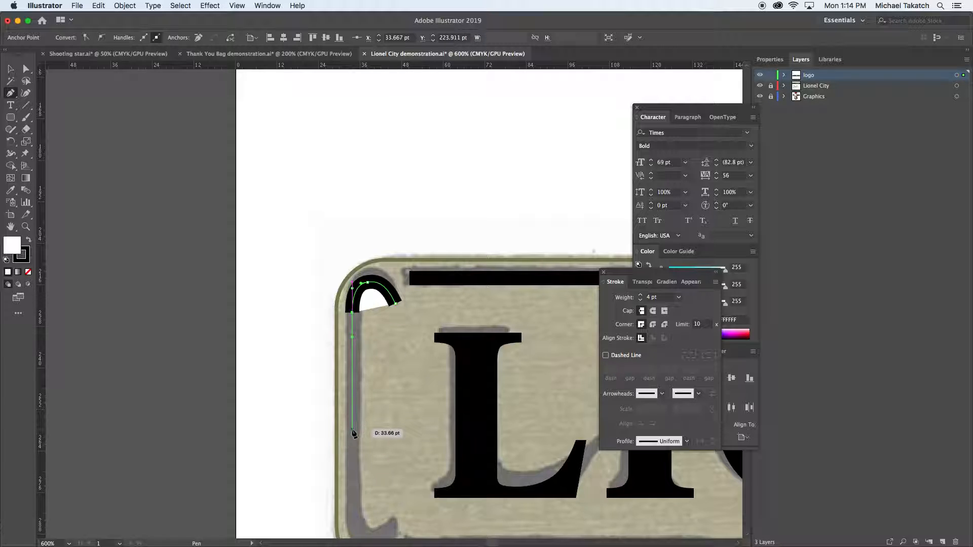
click(353, 430)
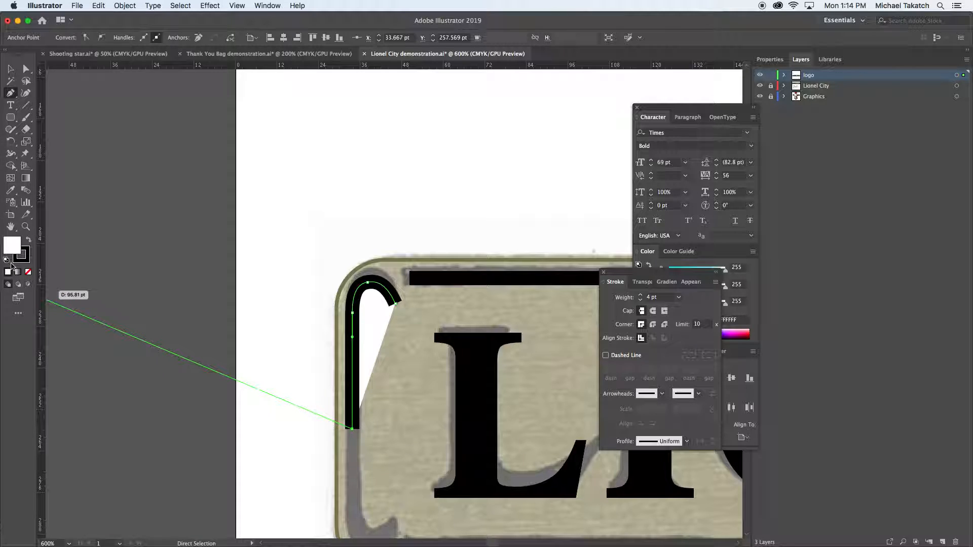
click(28, 272)
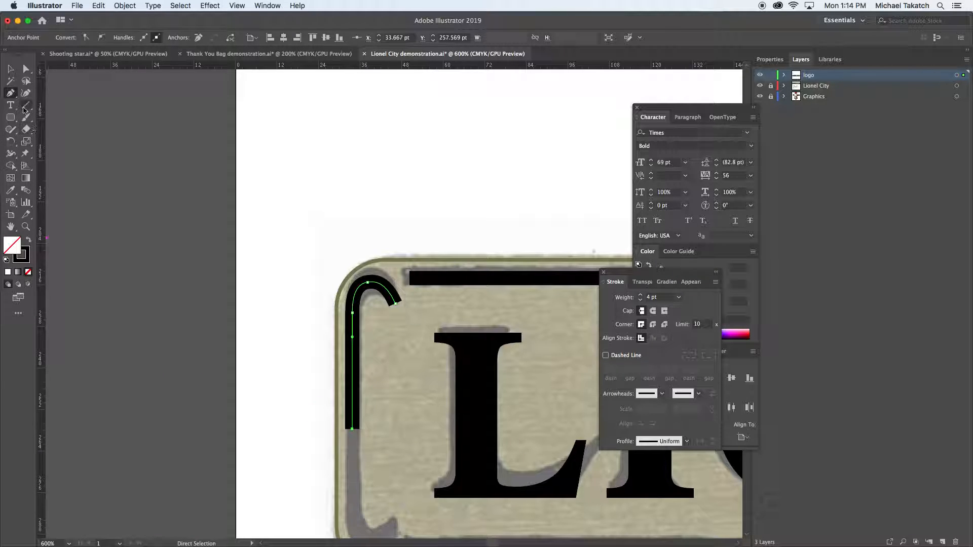
click(11, 69)
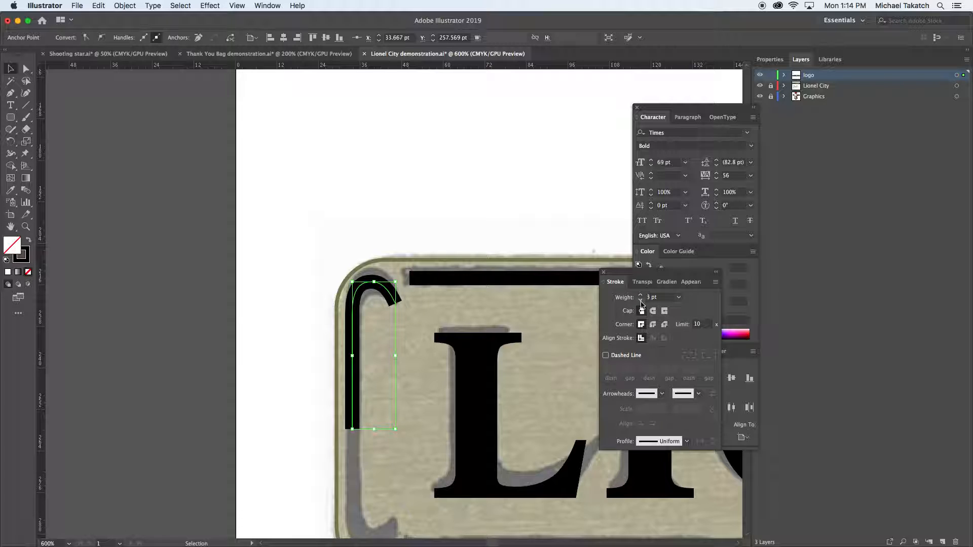
Reduce the stroke weight of the traced corner hook path to 1 pt
click(641, 301)
click(640, 302)
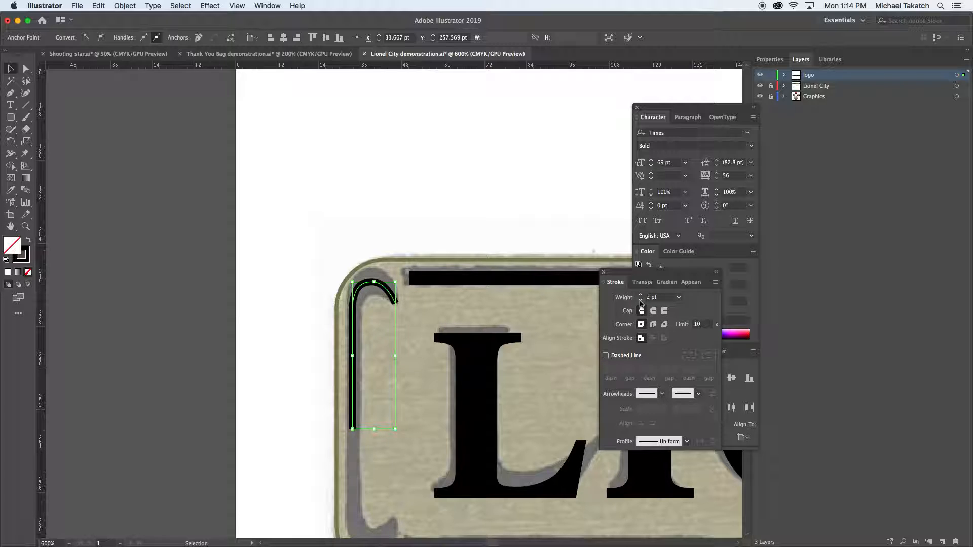
click(640, 302)
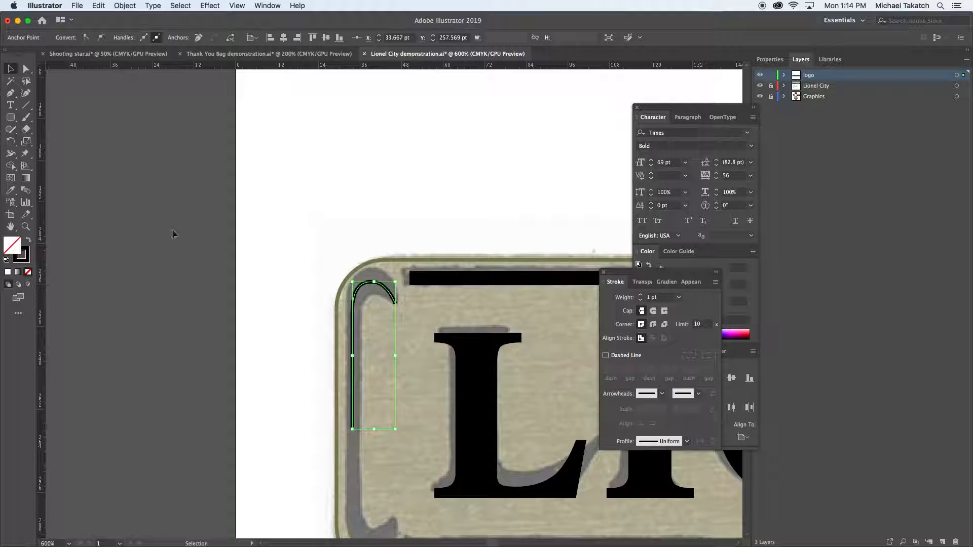
Widen the hook path's bend and lower end with the Width tool to about 5.163 pt, keeping the tip tapered, and deselect it
click(11, 154)
drag(373, 280, 369, 275)
drag(355, 431, 359, 428)
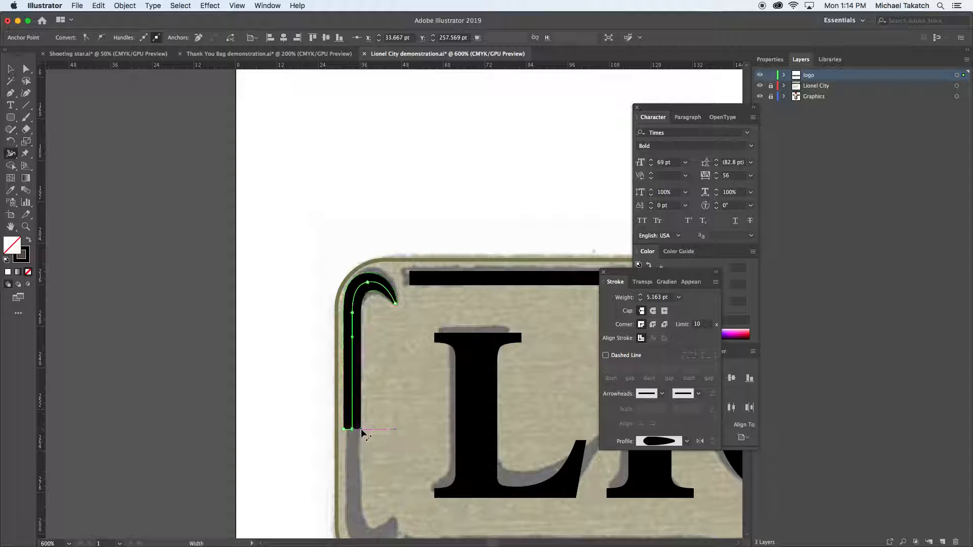
click(11, 70)
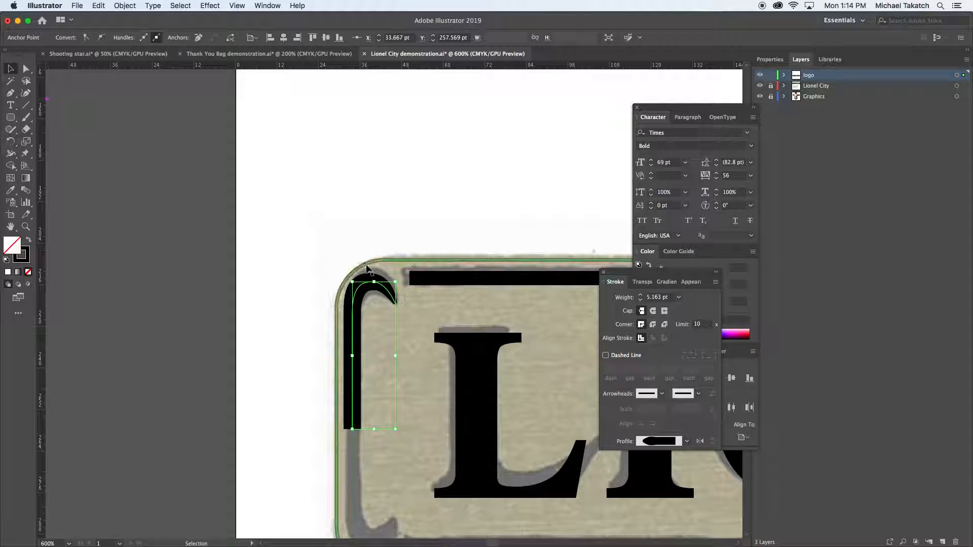
click(365, 245)
Reflect a copy of the hook path over the horizontal axis, using its lower end point as the origin
drag(412, 340, 401, 262)
click(353, 261)
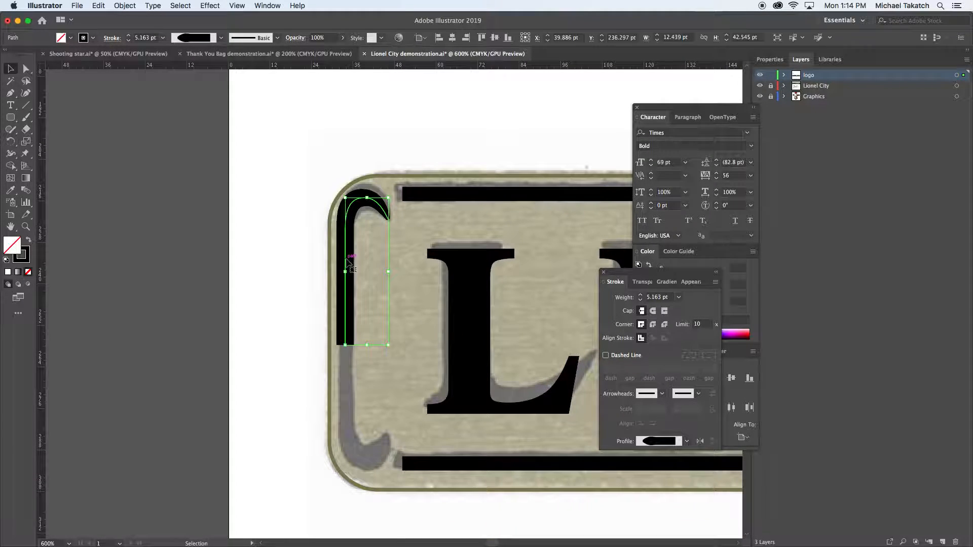
drag(14, 146, 51, 151)
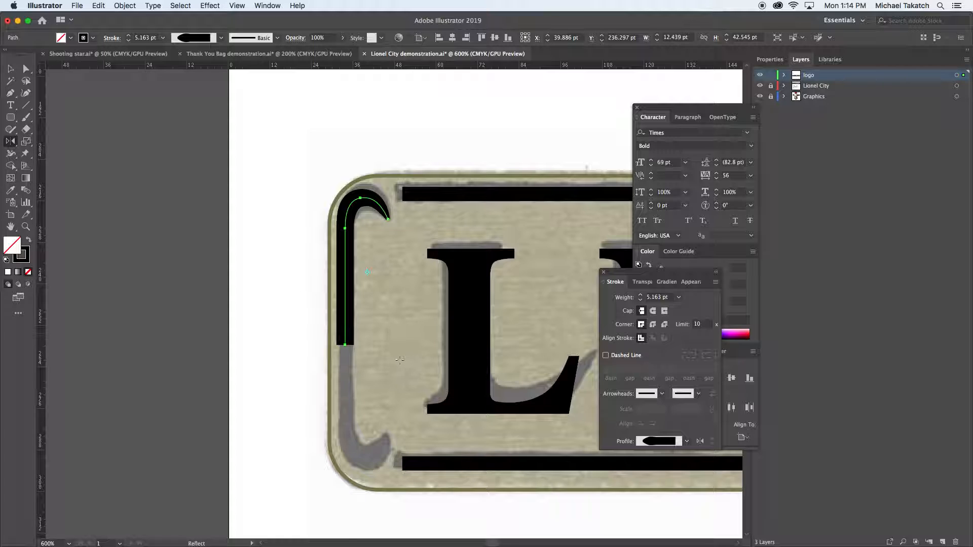
alt+click(346, 345)
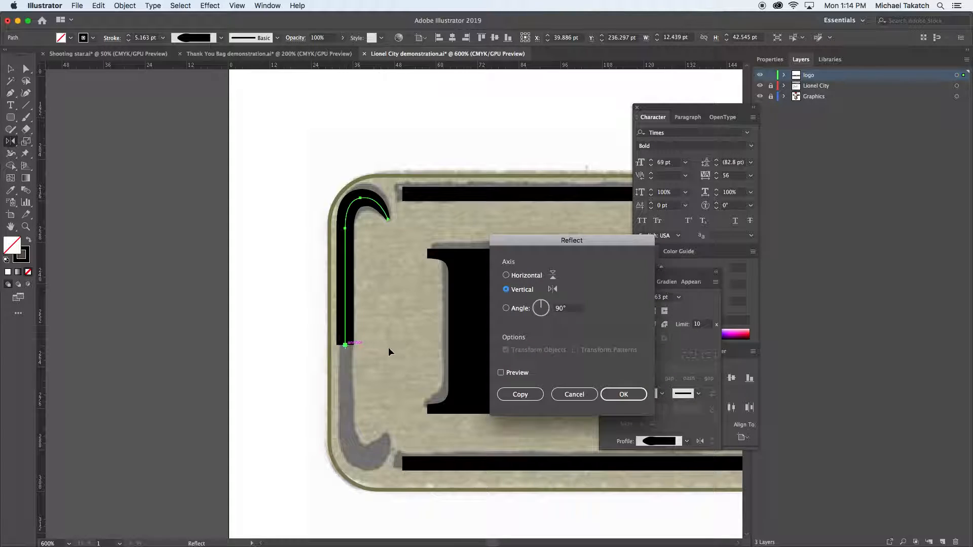
click(501, 373)
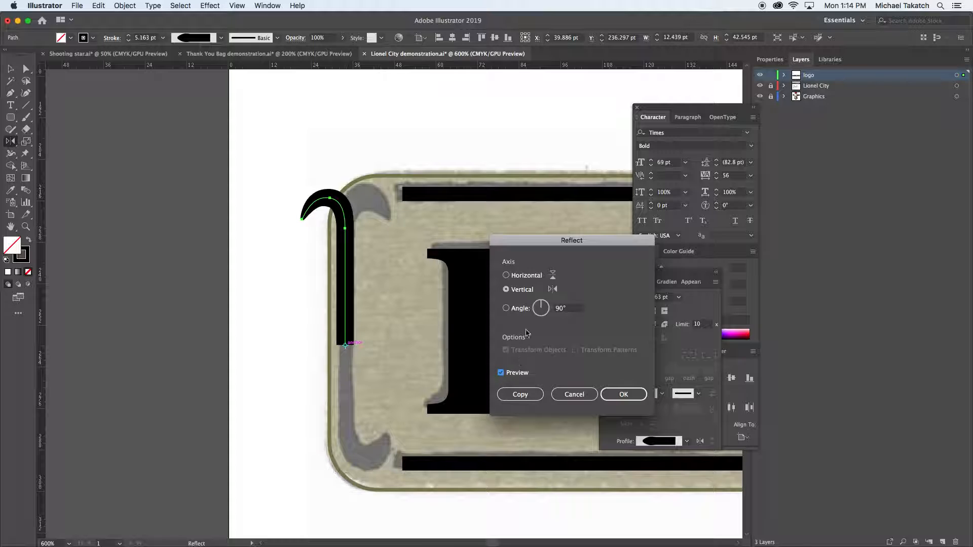
click(522, 277)
click(522, 390)
key(v)
Try to join the upper and mirrored lower hook halves and shorten the path to the sign's lower hook
shift+click(345, 304)
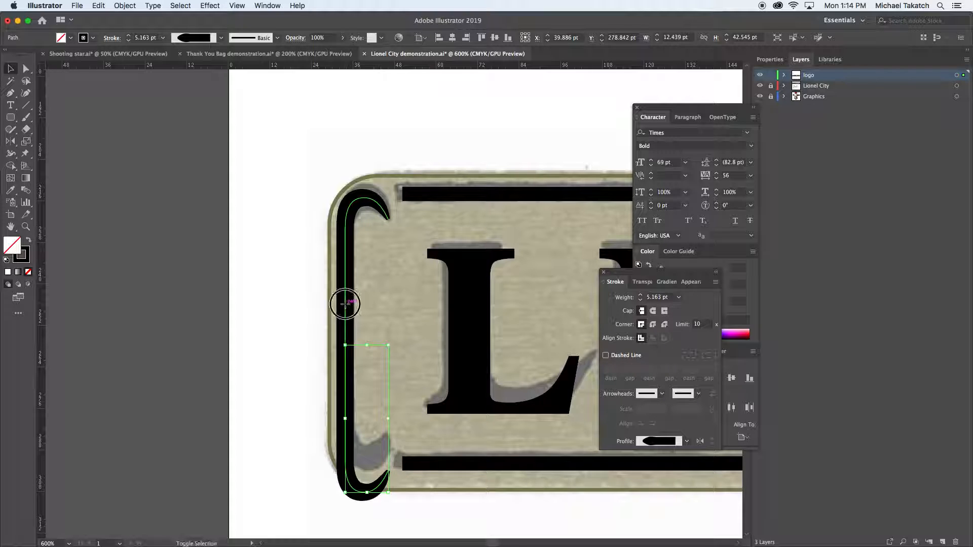
key(super+j)
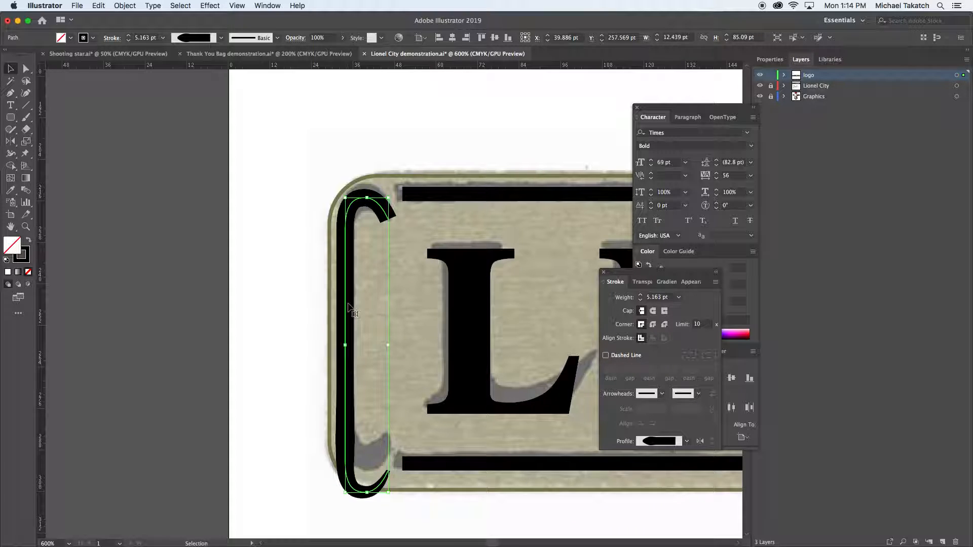
key(v)
drag(368, 491, 369, 461)
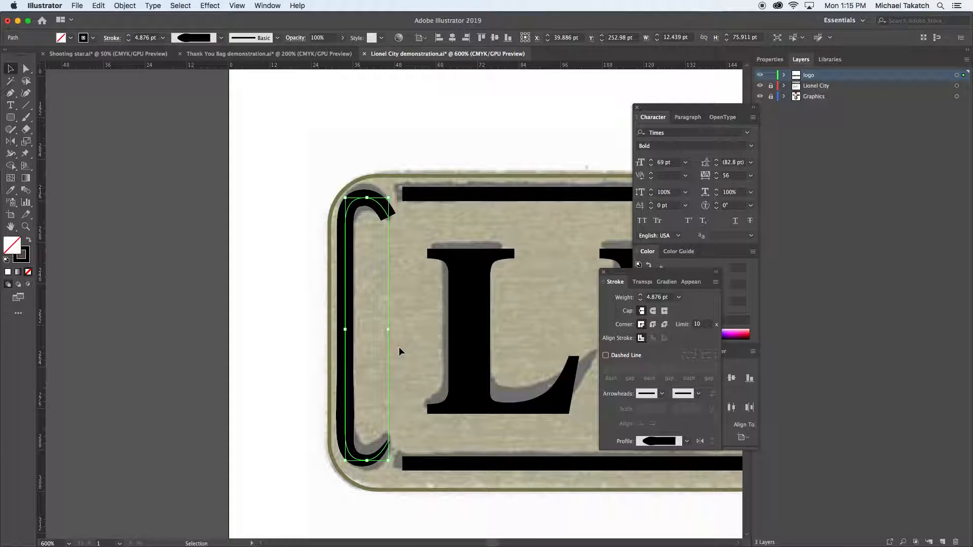
Undo the shortening, the join and the mirrored copy of the hook, and clear the selection
key(super+z)
key(super+z)
key(super+z)
key(v)
click(313, 240)
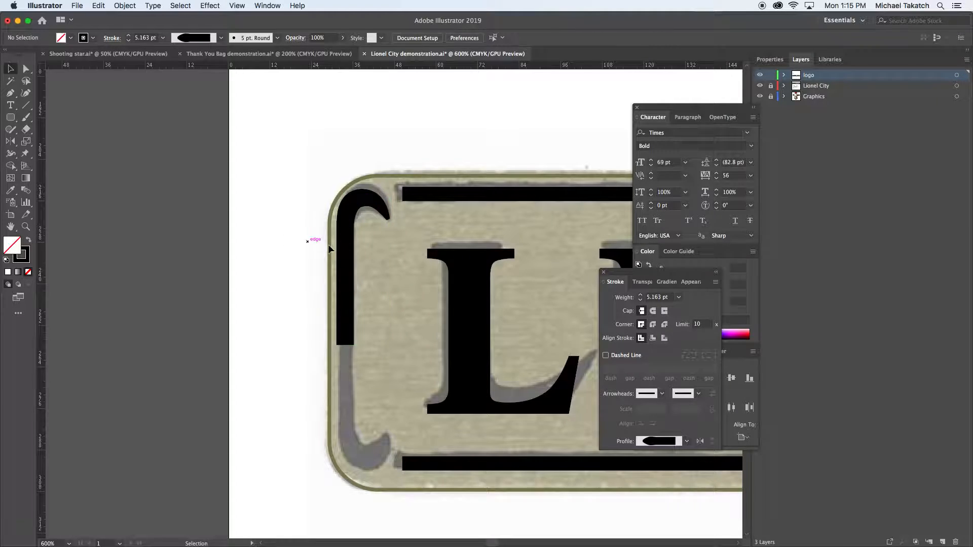
Mirror a copy of the upper hook half downward over the horizontal axis from its lower end point
click(346, 241)
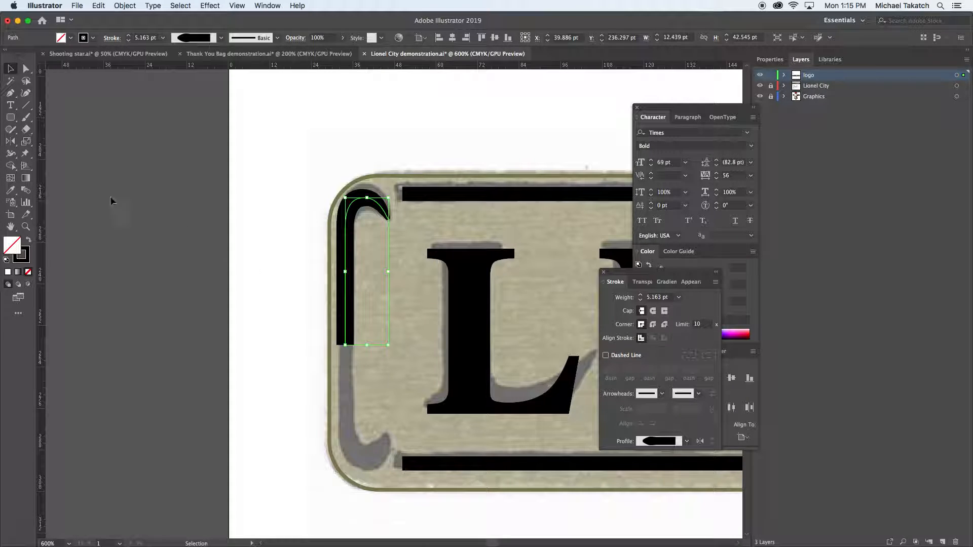
click(12, 142)
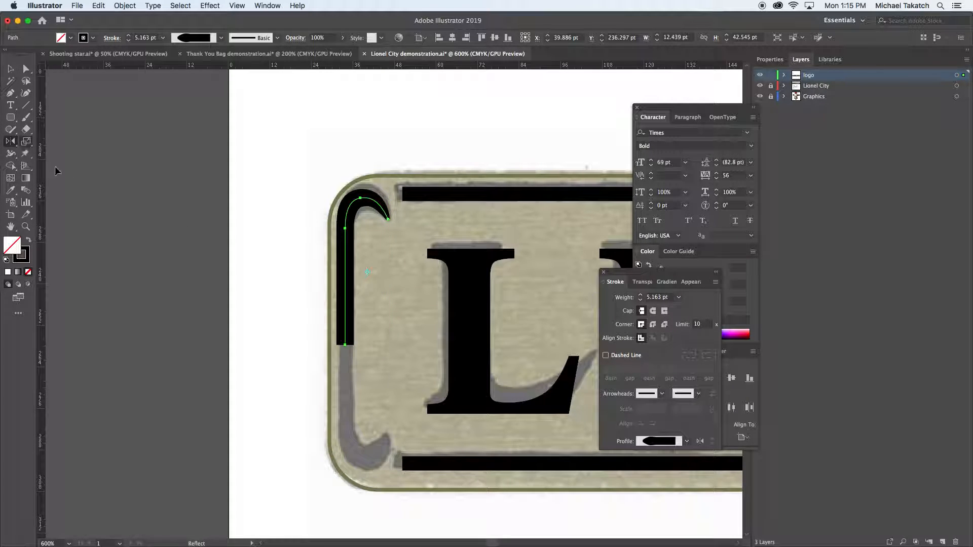
alt+click(345, 346)
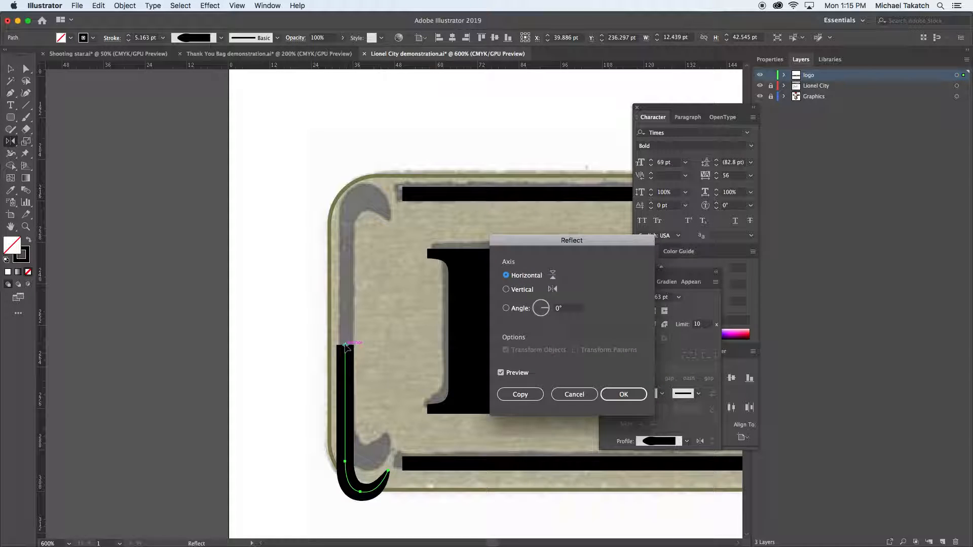
click(514, 395)
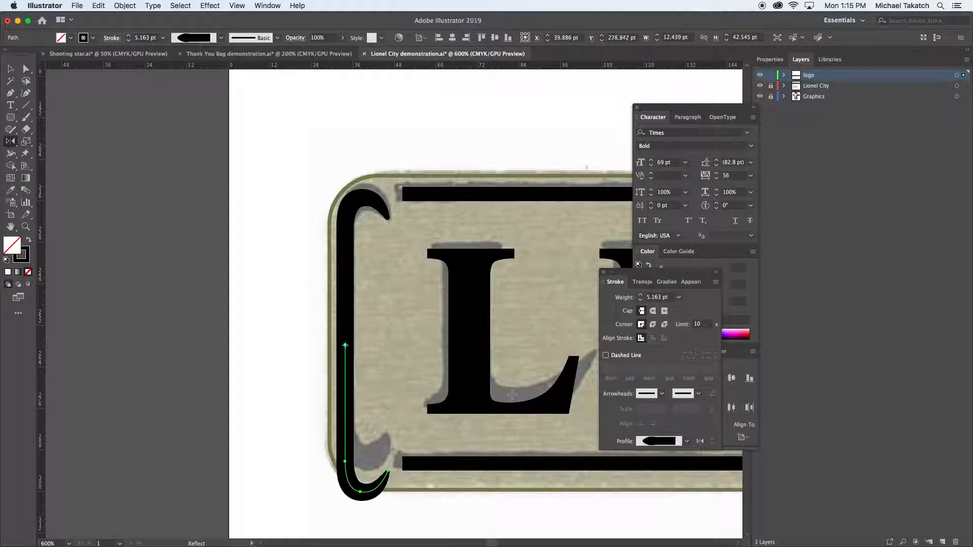
key(v)
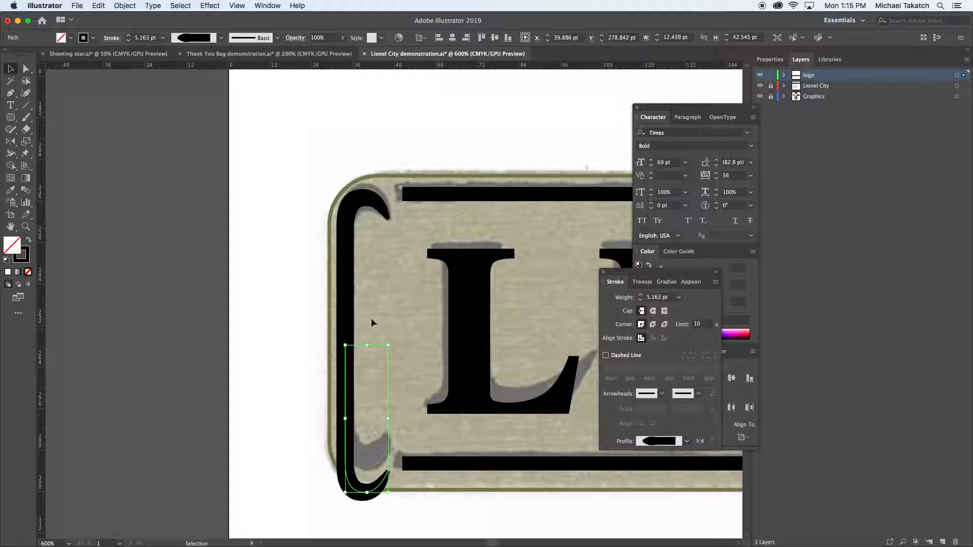
Try to join the upper and lower hook halves into a single path
shift+click(345, 307)
key(a)
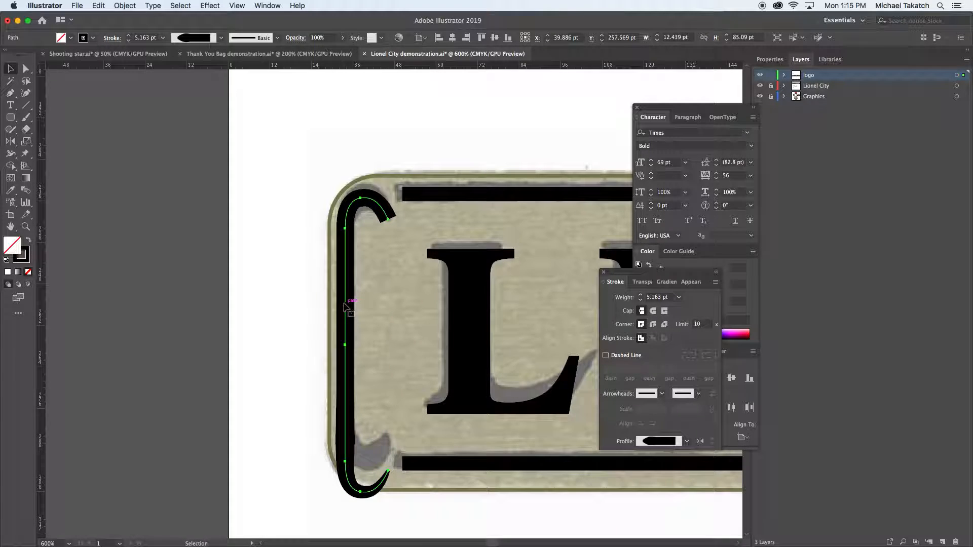
key(v)
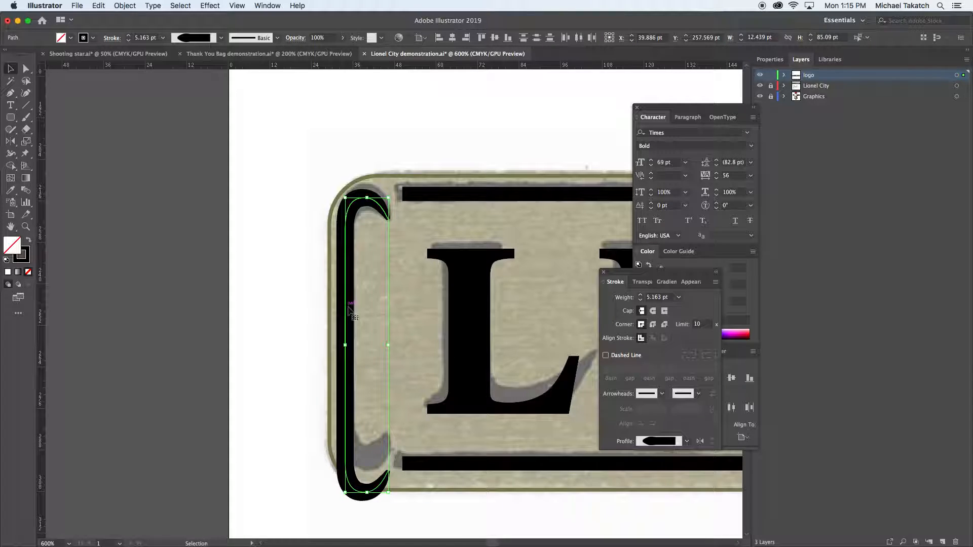
Place a duplicate of both hook halves on the empty canvas left of the artboard as a spare
click(135, 7)
mouse_move(143, 221)
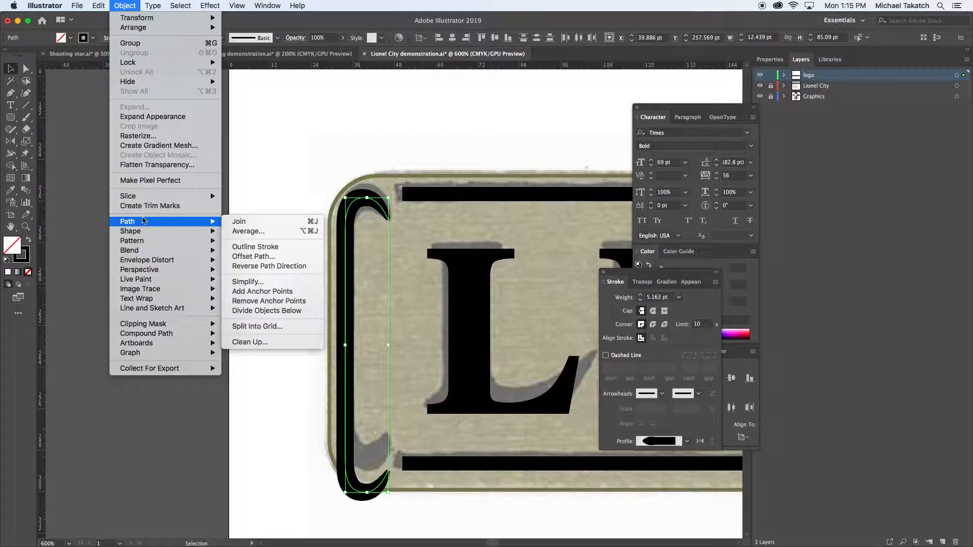
click(256, 157)
drag(350, 242, 146, 221)
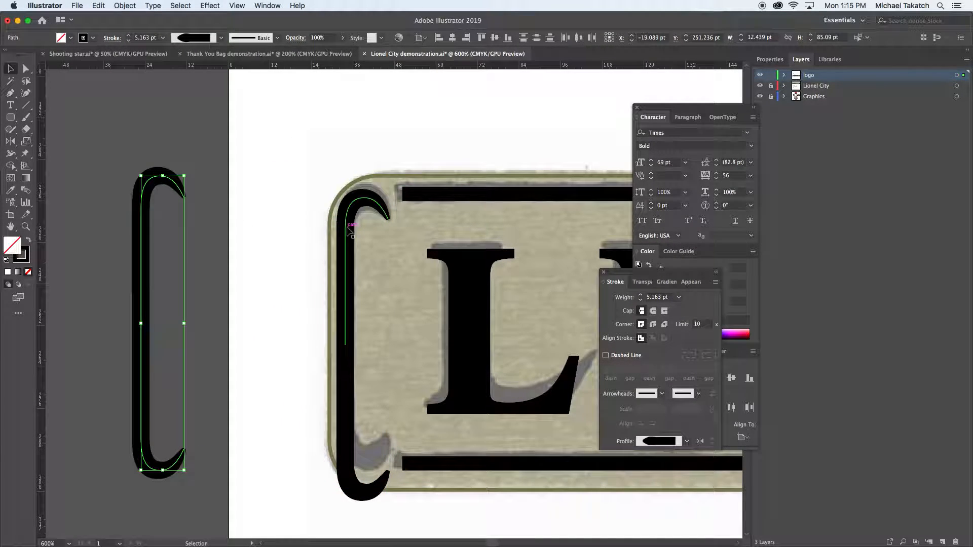
Convert the strokes of both hook halves on the sign into filled shapes with Outline Stroke
click(349, 243)
shift+click(348, 409)
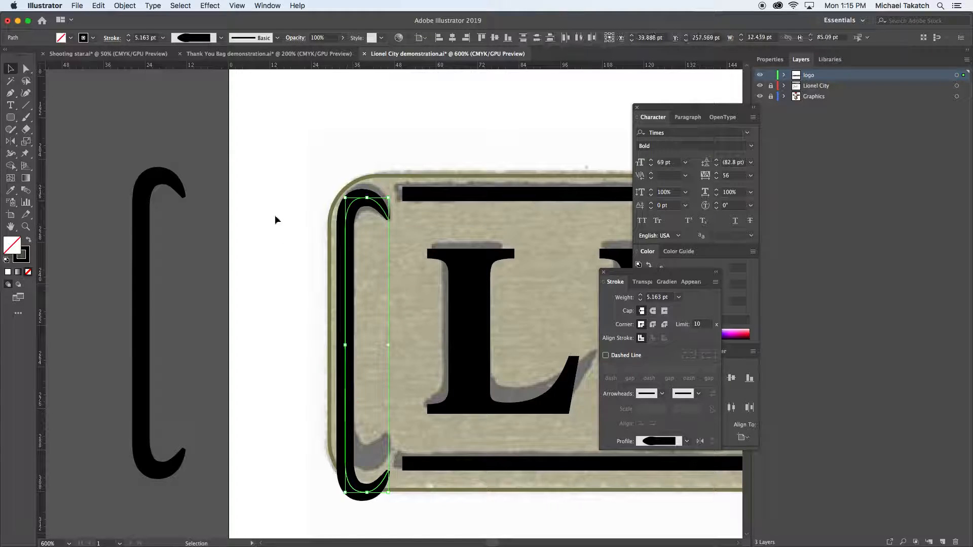
click(124, 5)
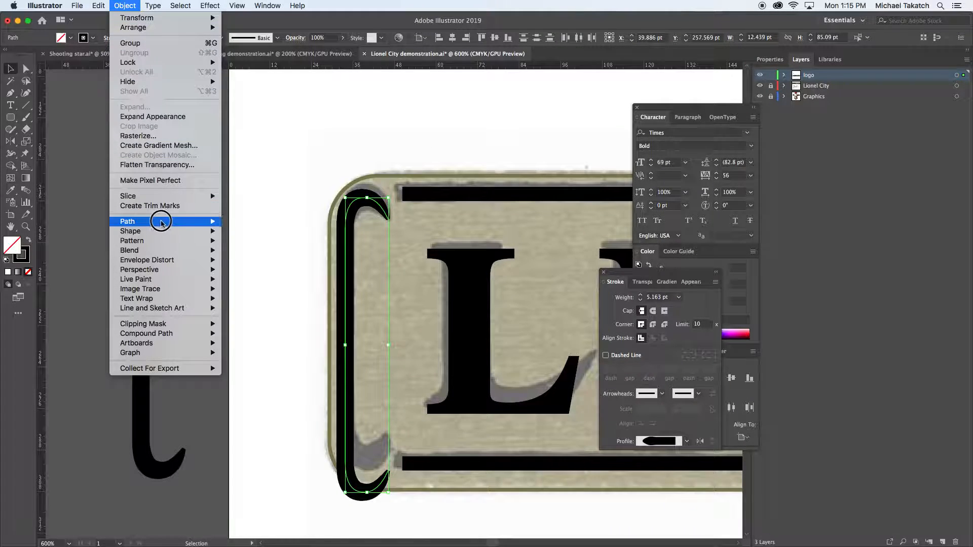
mouse_move(158, 222)
click(255, 247)
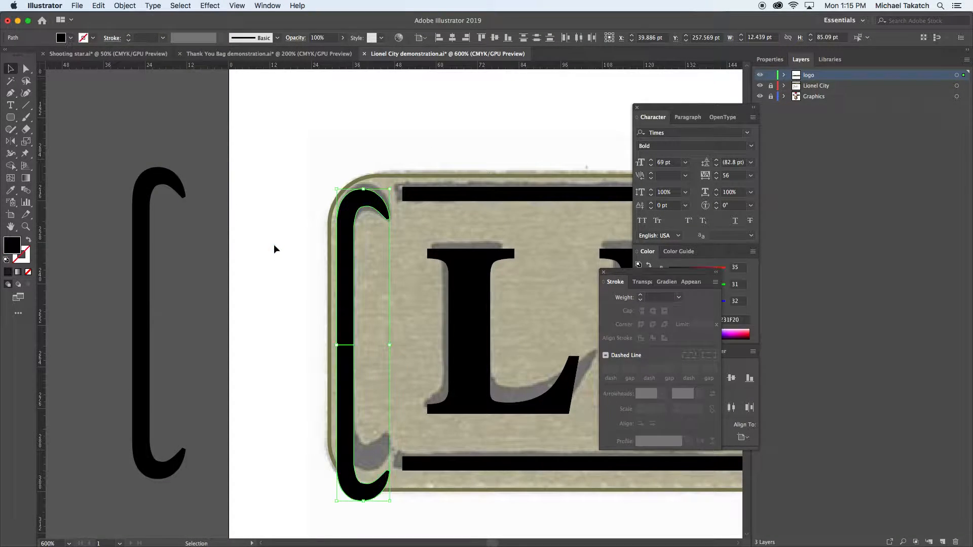
Merge both outlined halves with the Shape Builder and shorten the bracket to about 80.29 pt high to meet the sign's lower hook
click(10, 166)
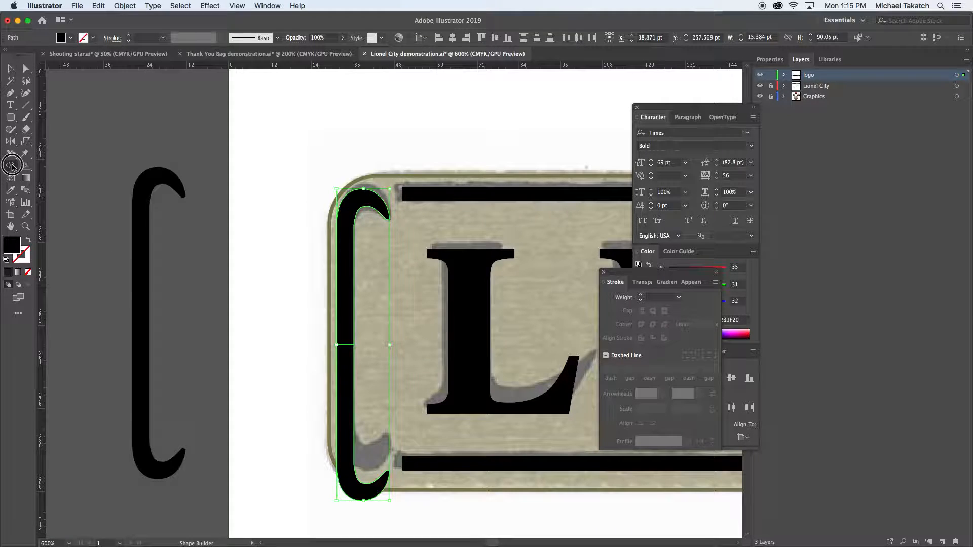
drag(347, 334, 347, 367)
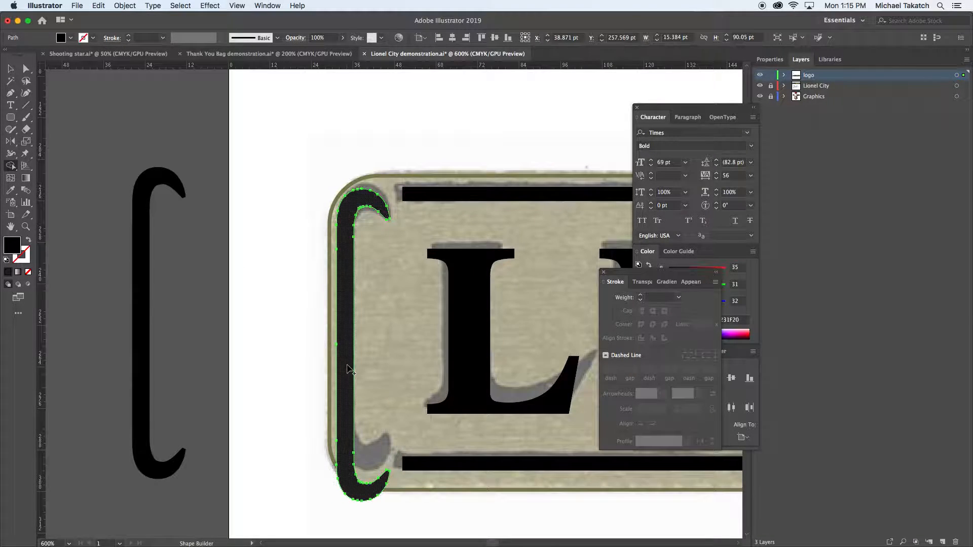
key(v)
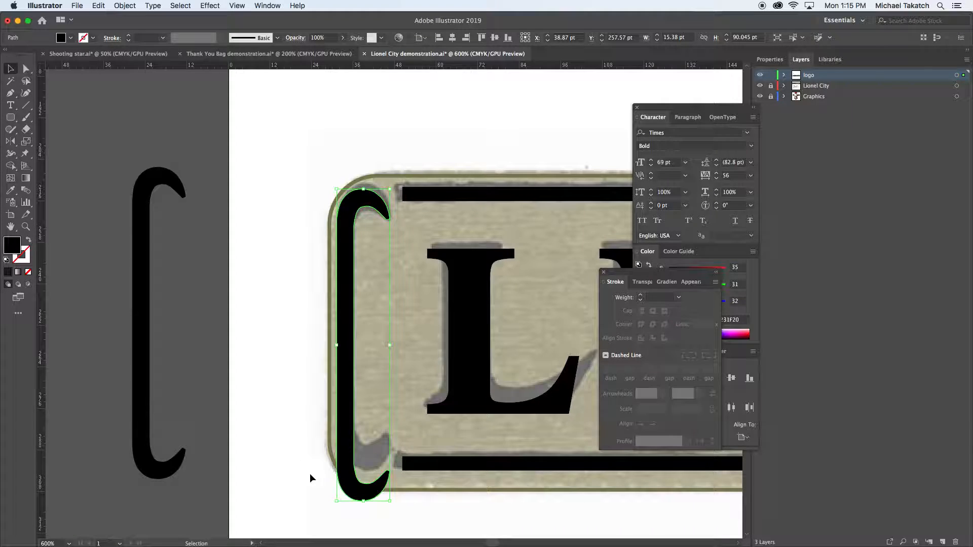
drag(364, 501, 364, 467)
click(408, 335)
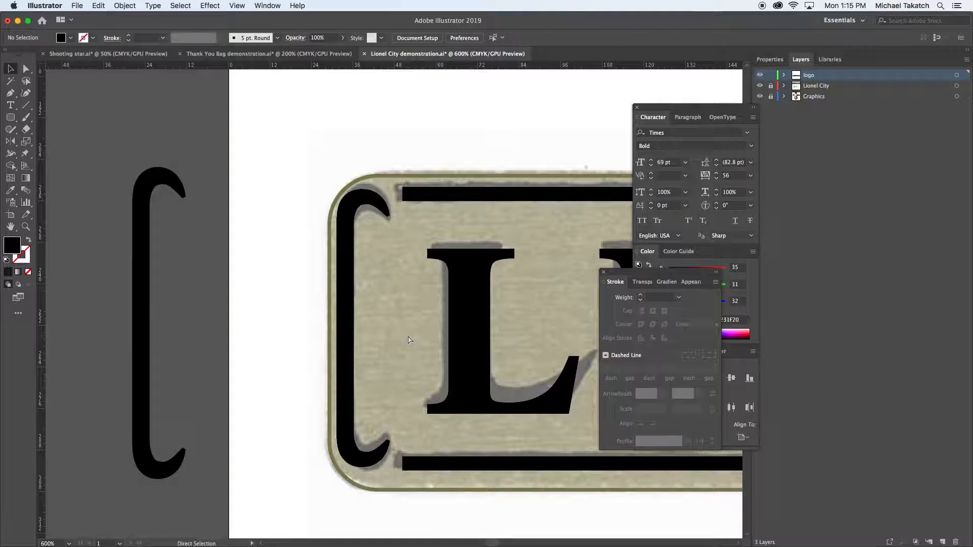
Center-align the LIONEL CITY text and move it back over the scanned sign's lettering
key(super+minus)
key(super+minus)
key(super+minus)
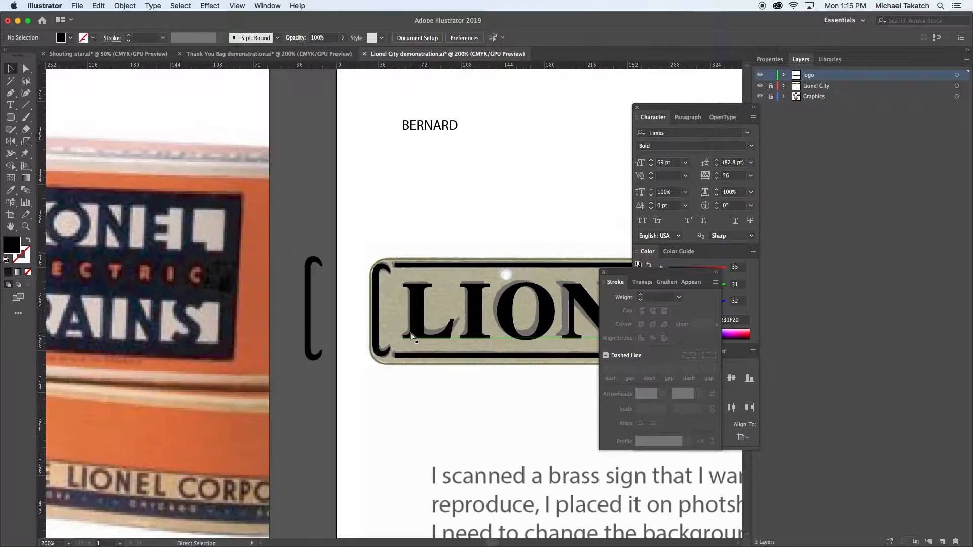
drag(553, 327, 282, 278)
key(super+minus)
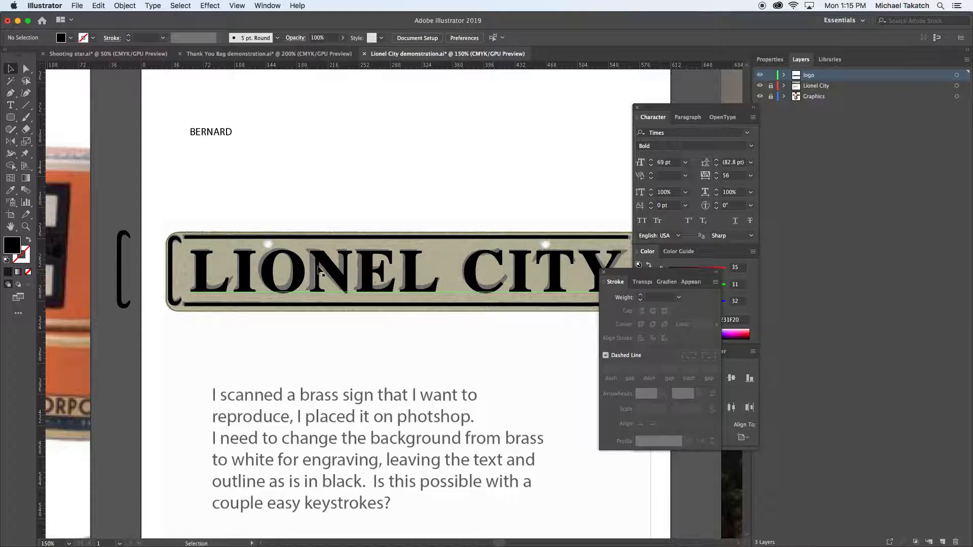
click(321, 262)
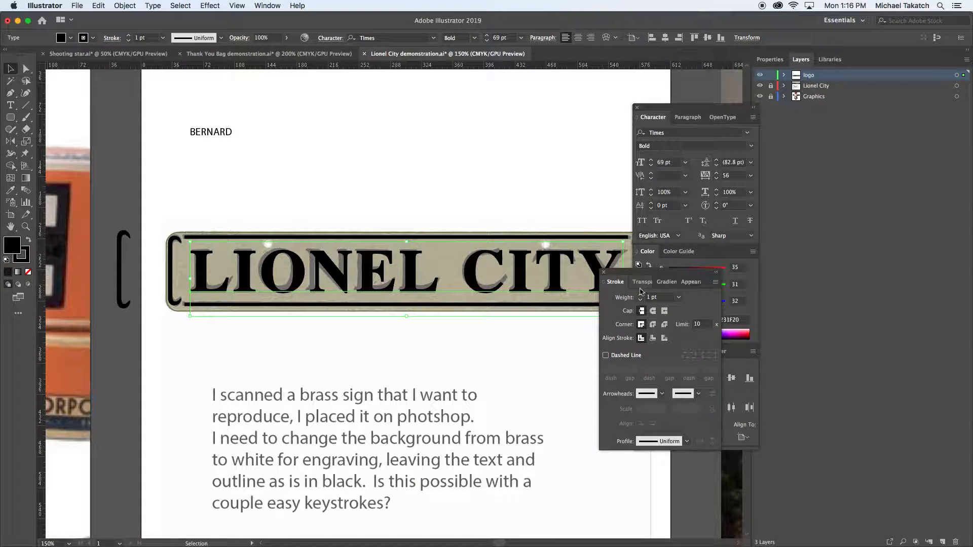
click(684, 118)
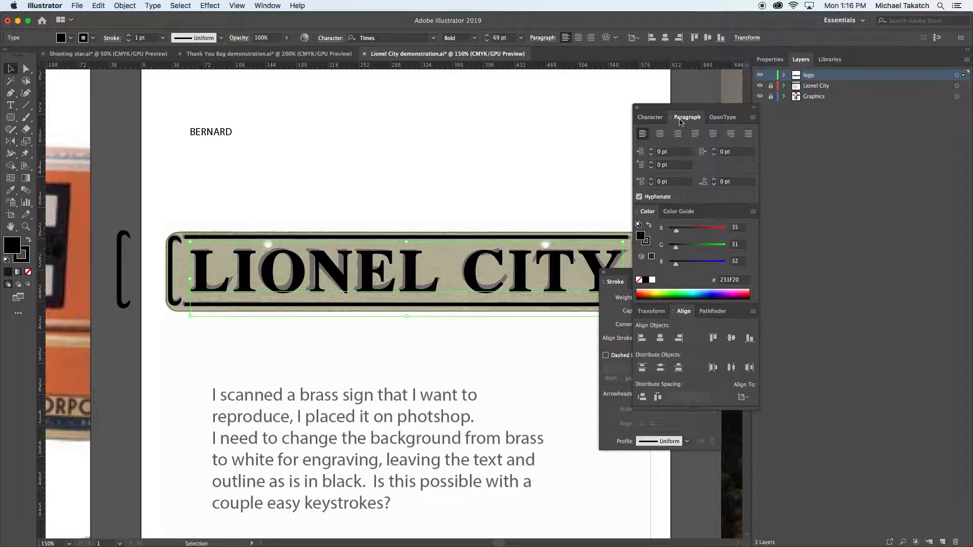
click(659, 133)
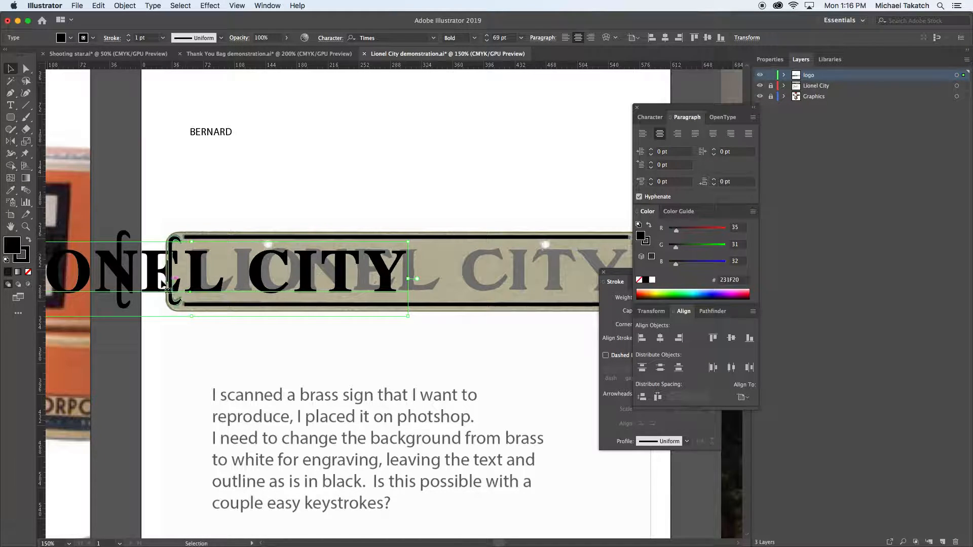
click(130, 275)
drag(130, 275, 311, 271)
Reflect a copy of the bracket ornament across a vertical axis through the sign's center, keeping the original in place
click(104, 273)
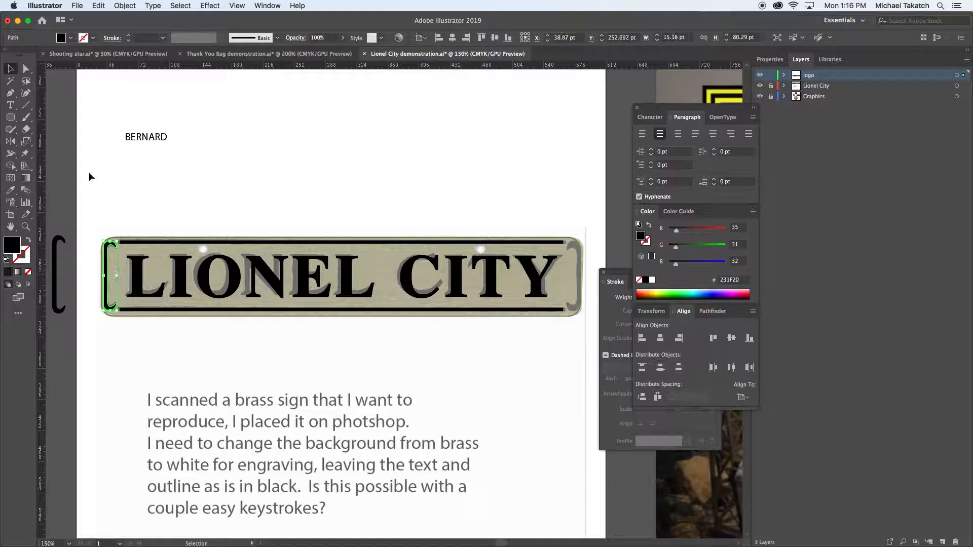
click(14, 143)
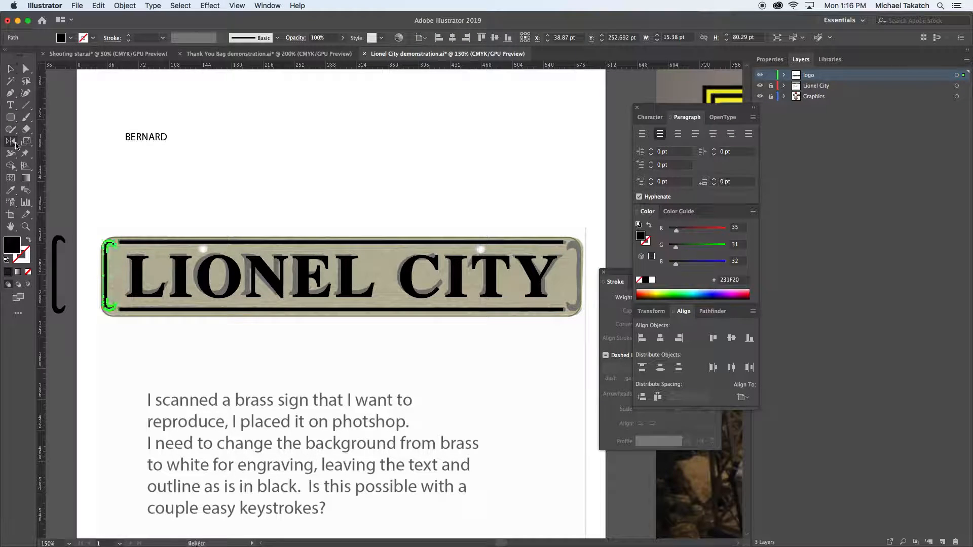
alt+click(331, 275)
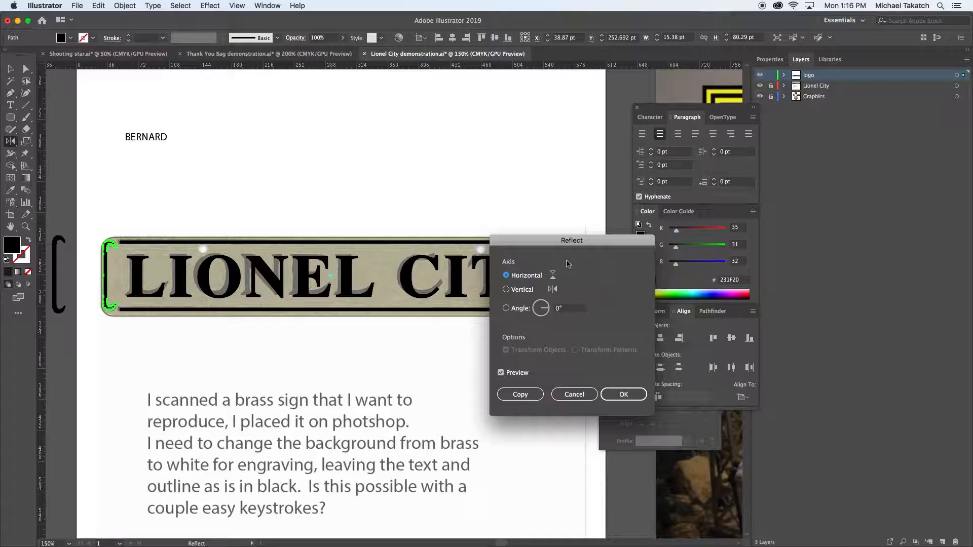
drag(550, 242, 529, 327)
click(500, 377)
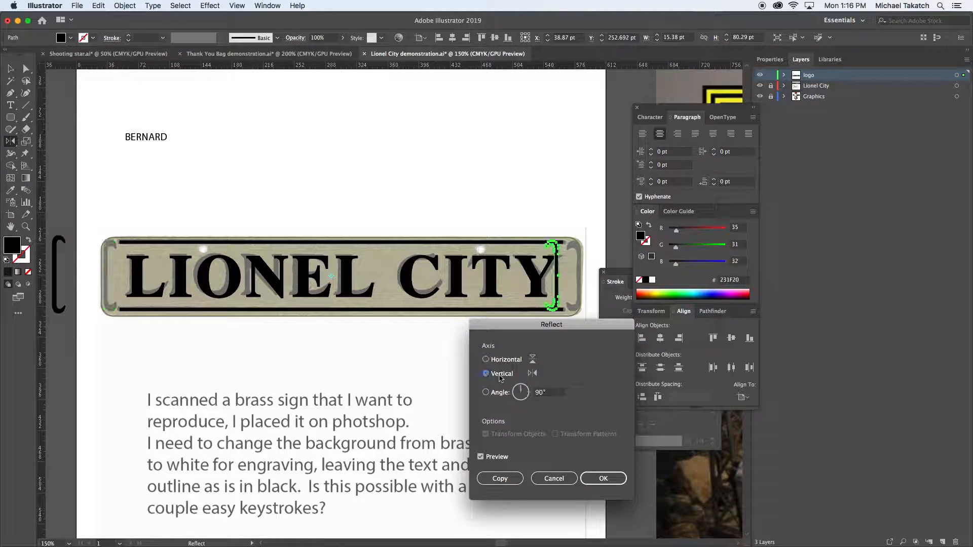
click(500, 479)
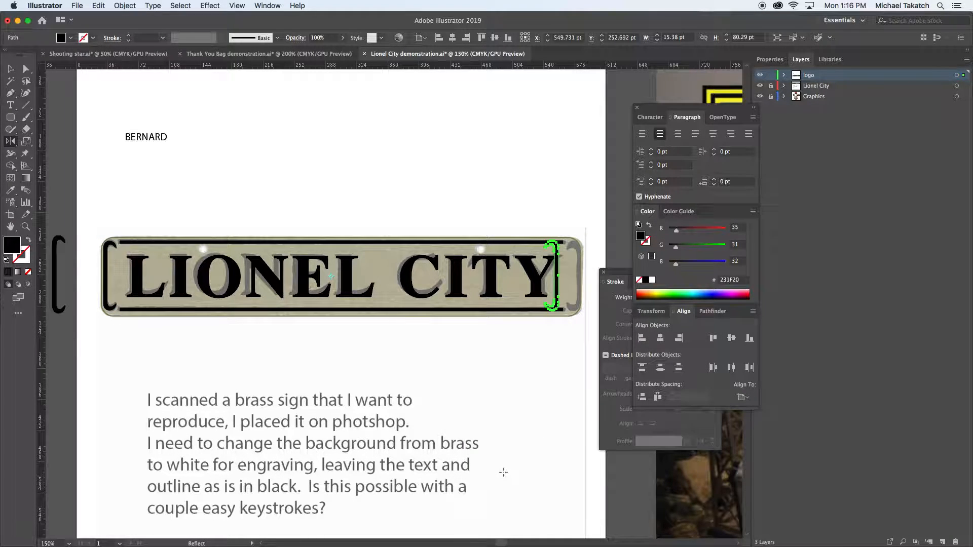
Shift the mirrored bracket sideways until it covers the scanned bracket at the sign's far end
key(Right)
key(Right)
key(Right)
key(Right)
key(Right)
key(Right)
key(Right)
key(Right)
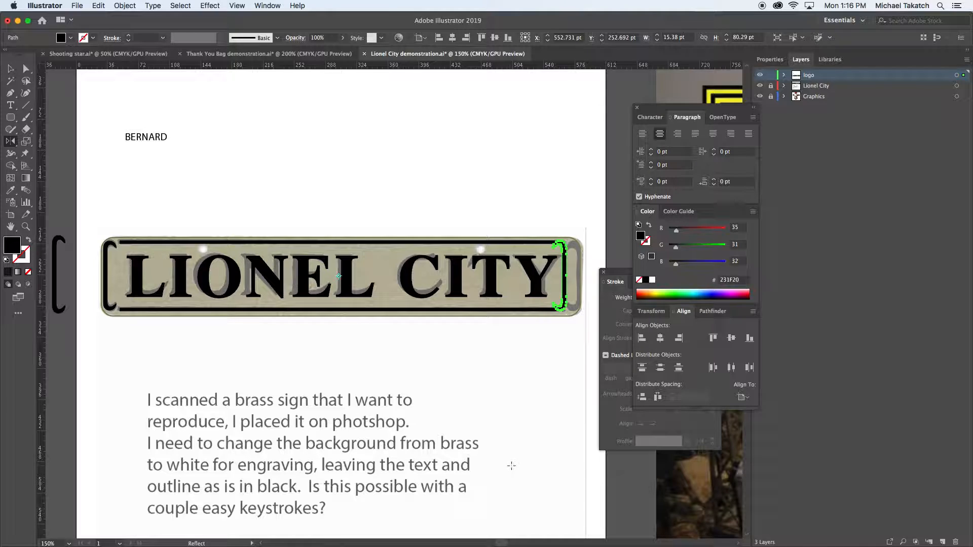
key(Right)
key(Right)
key(Right)
key(Right)
key(Right)
key(Right)
key(Right)
key(Right)
key(Right)
key(Right)
key(Right)
key(Right)
key(Right)
key(Right)
key(Right)
key(Right)
key(Right)
key(Right)
key(Right)
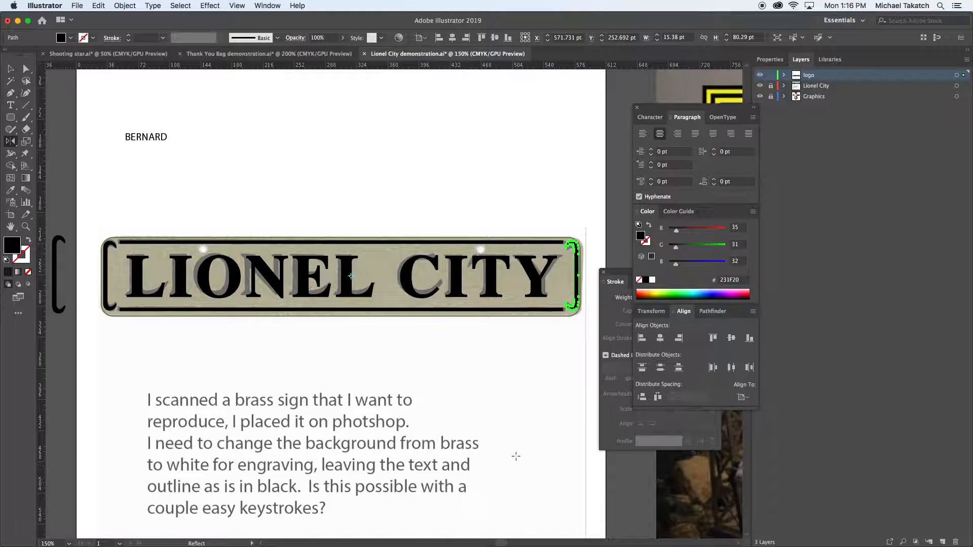
key(v)
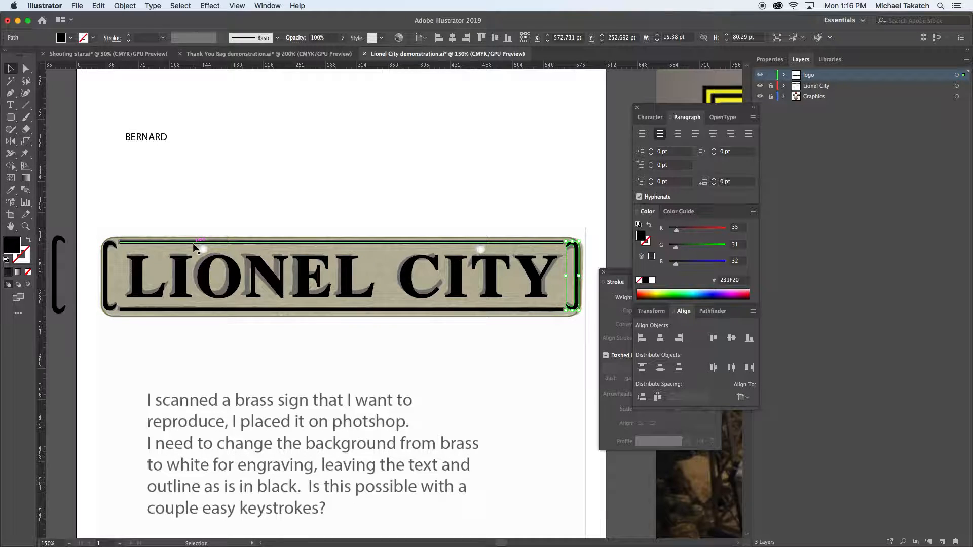
Group the two bracket ornaments together, and group the upper and lower border rules as a second pair
click(192, 242)
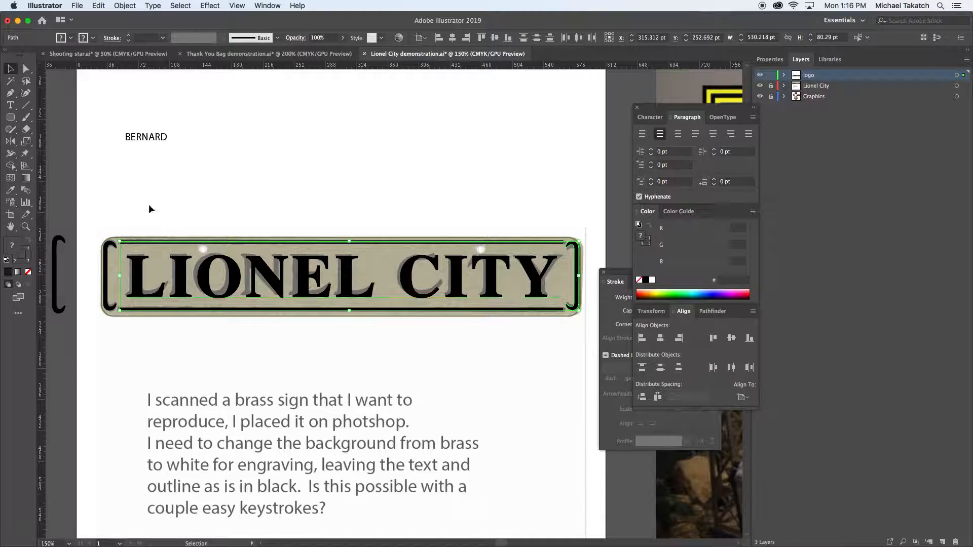
click(145, 243)
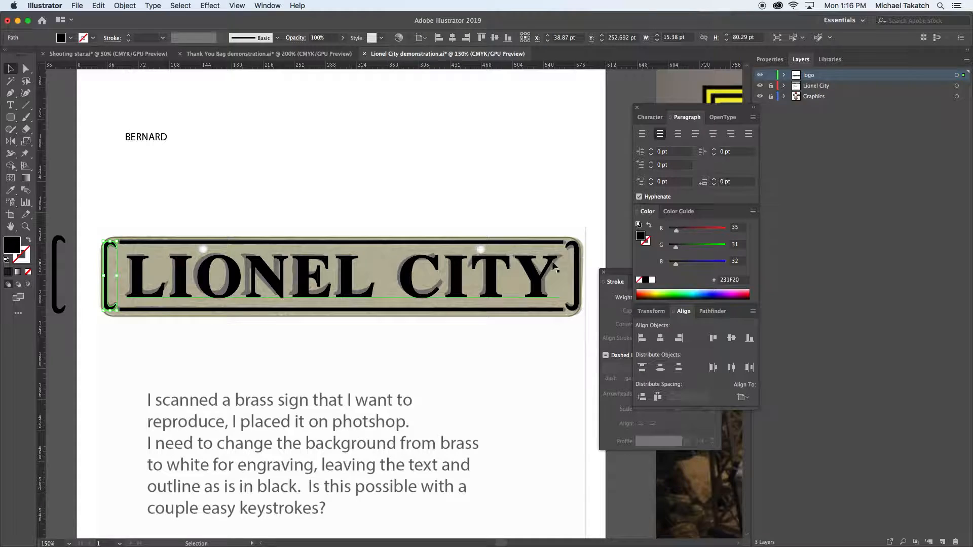
click(578, 248)
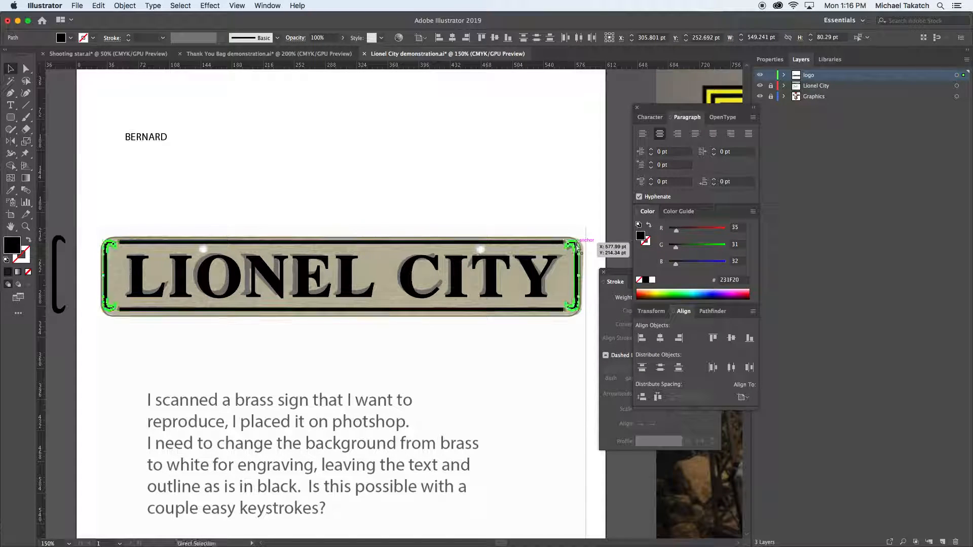
click(526, 242)
shift+click(513, 310)
key(super+g)
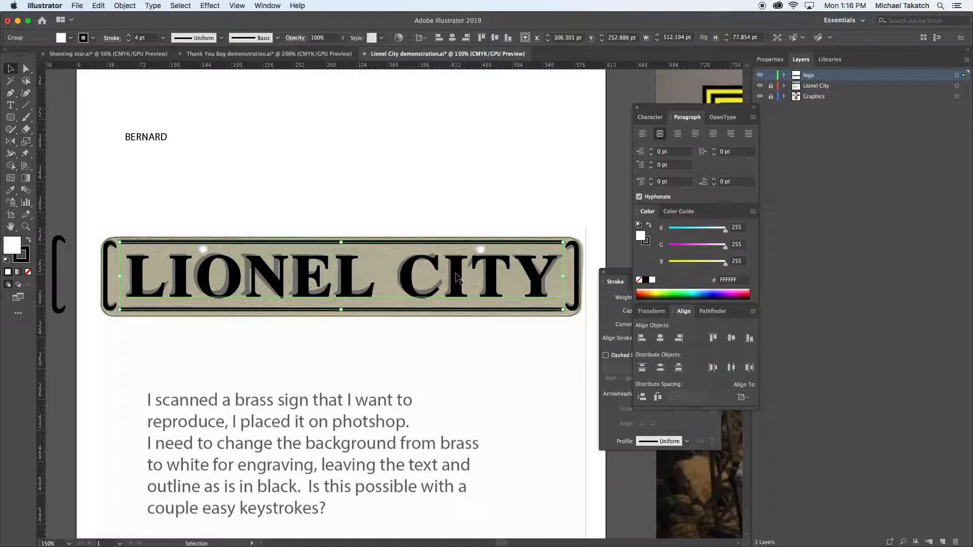
Center the text, outline and border rules horizontally on the bracket group, using it as the key object
click(458, 278)
drag(96, 222, 591, 331)
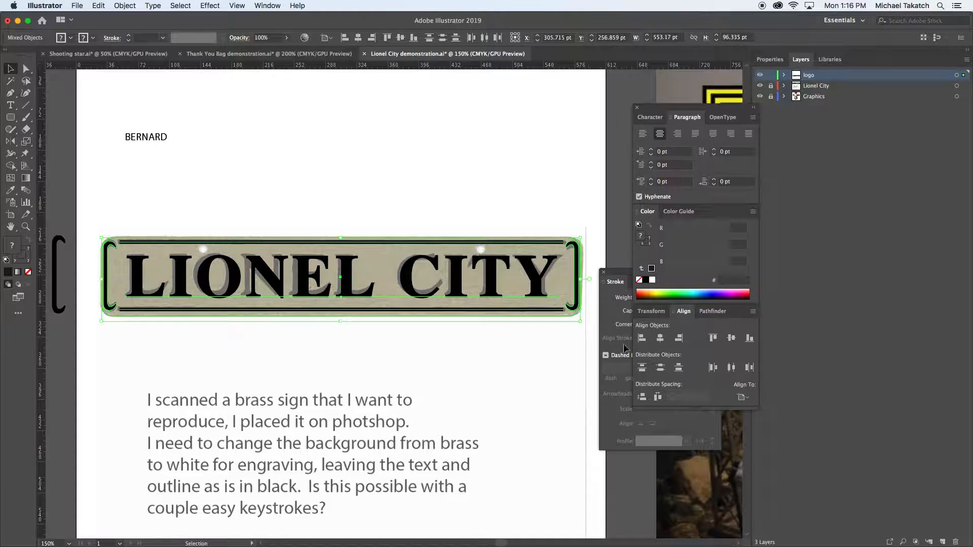
click(743, 397)
click(759, 420)
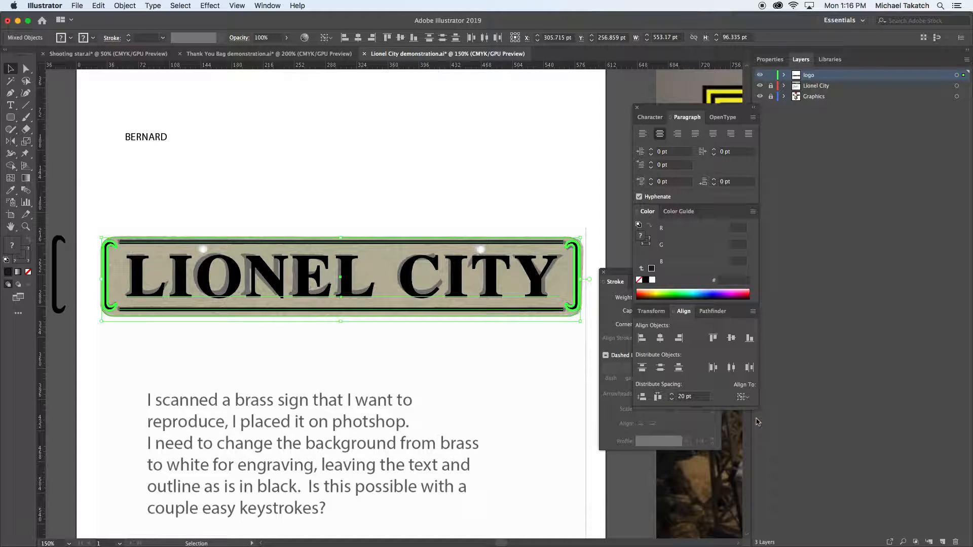
click(660, 338)
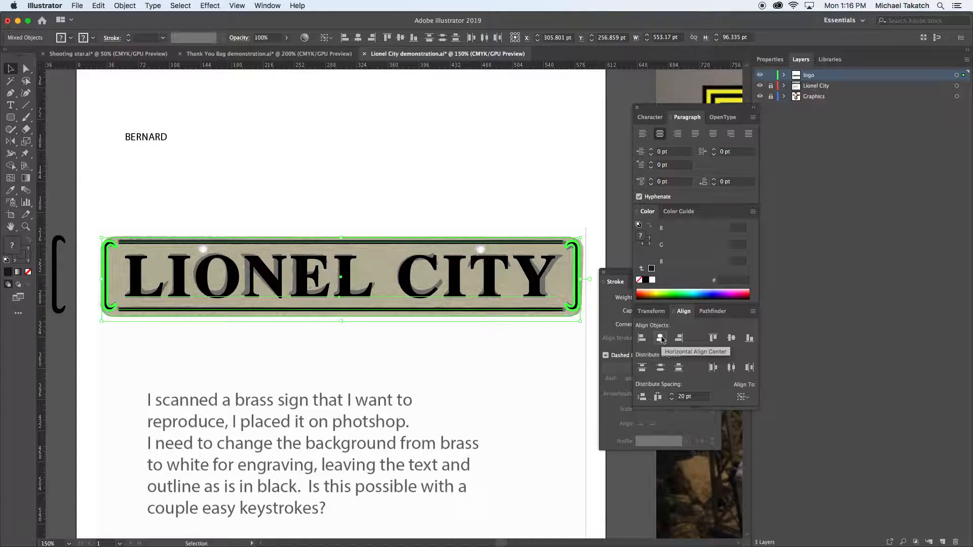
click(252, 213)
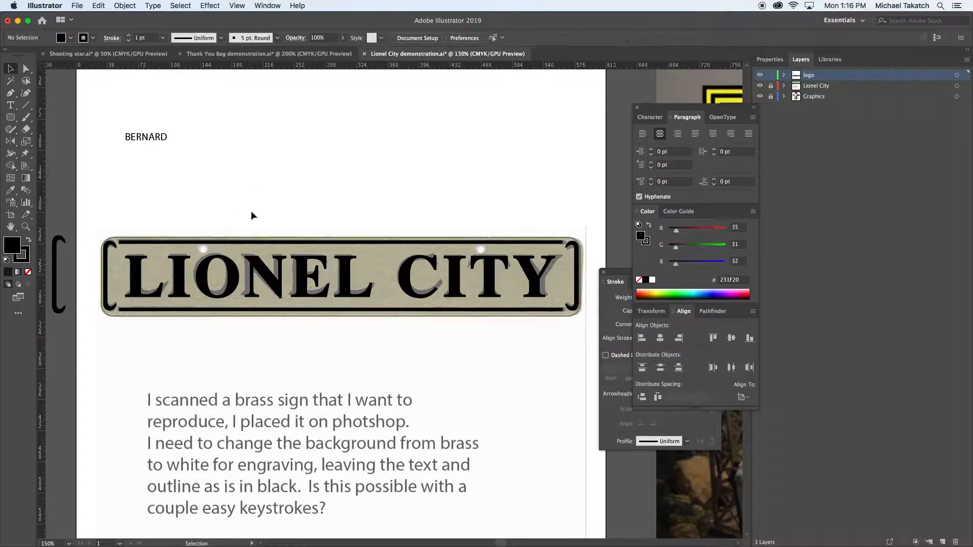
Swap the rounded outline's stroke color into its fill and send the filled rectangle behind the lettering and ornaments
click(255, 239)
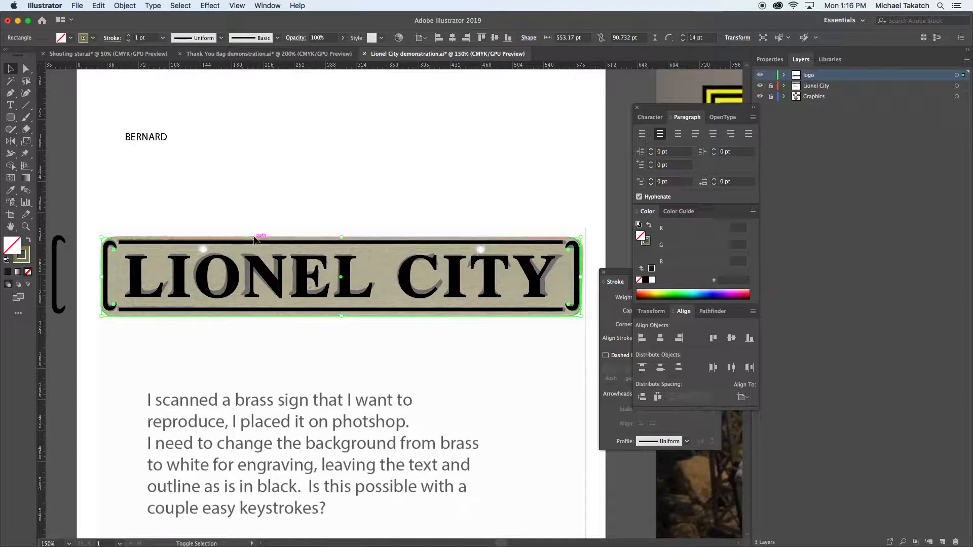
key(shift+x)
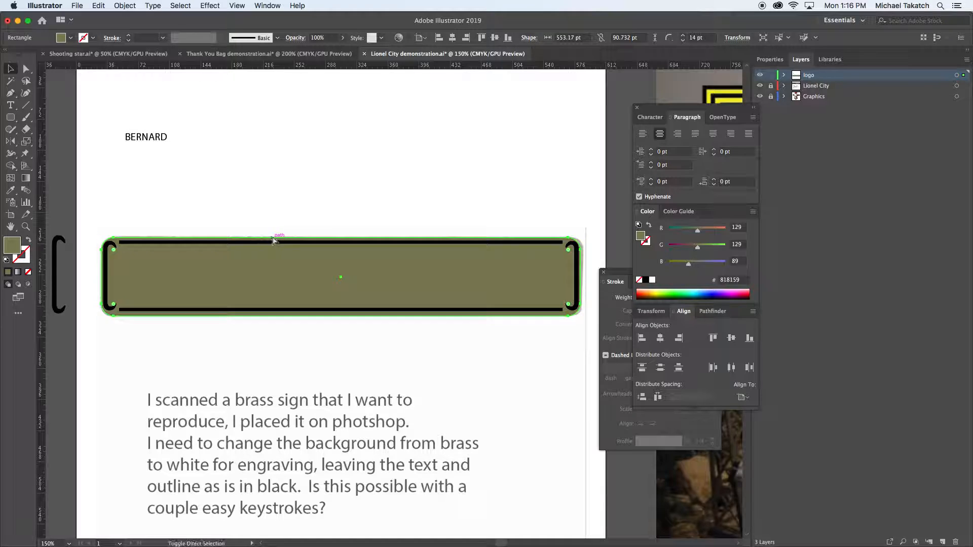
key(super+shift+[)
click(102, 213)
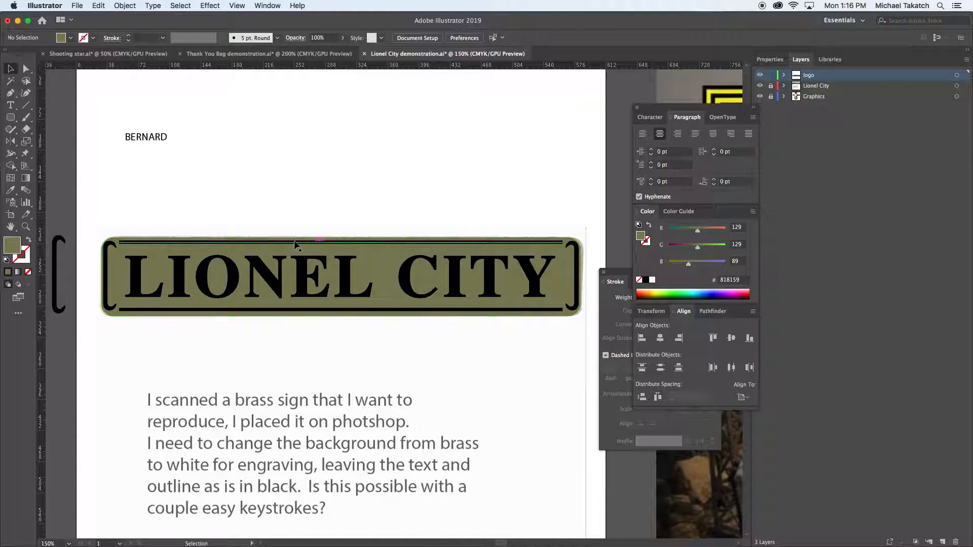
Enlarge the olive background to about 560 pt wide and copy the complete sign artwork
click(117, 240)
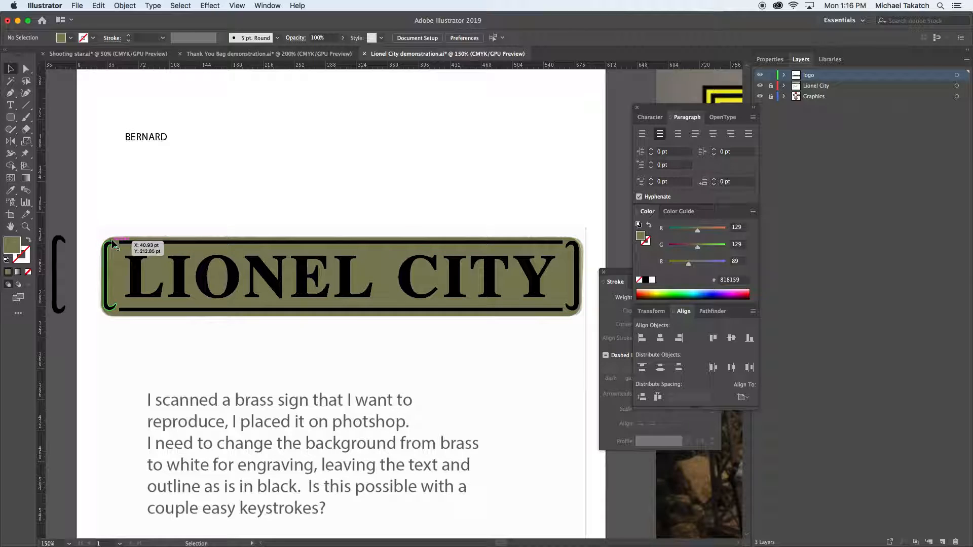
drag(101, 236, 587, 322)
click(163, 222)
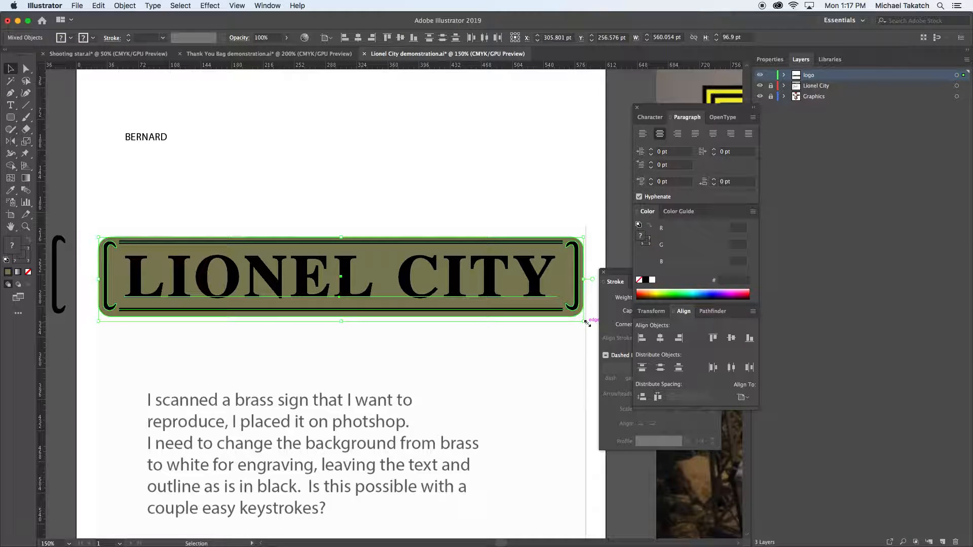
Switch to Photoshop and rotate the blank Untitled-1 canvas 90° clockwise to landscape
key(super+Tab)
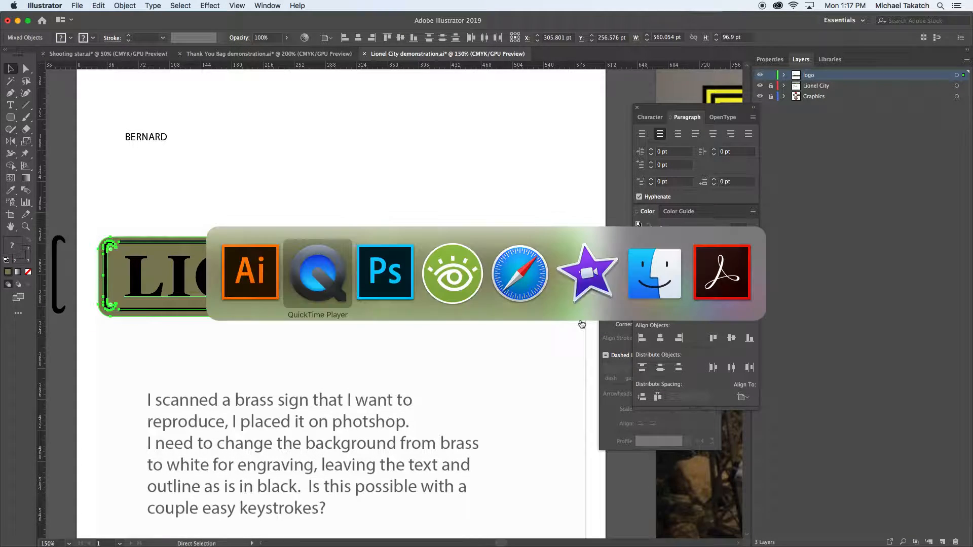
click(403, 277)
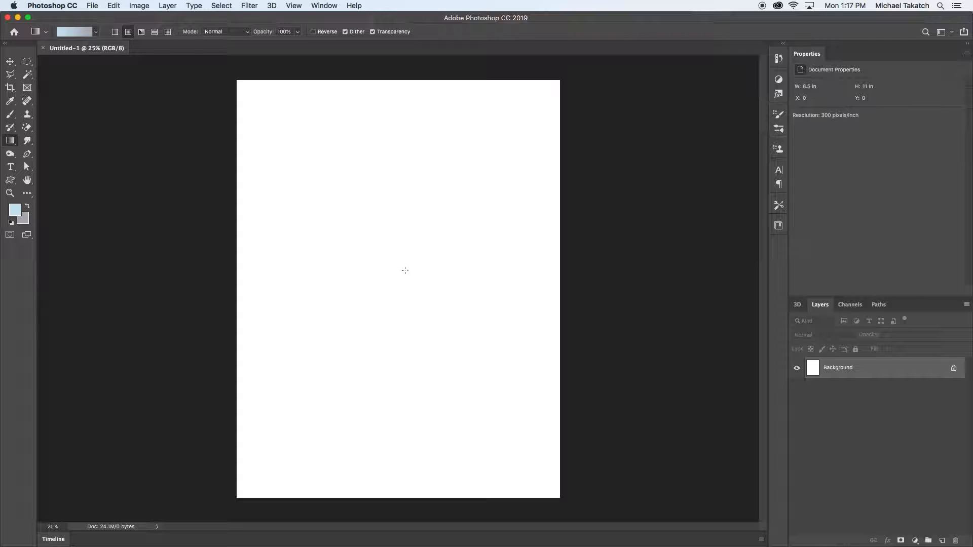
click(138, 6)
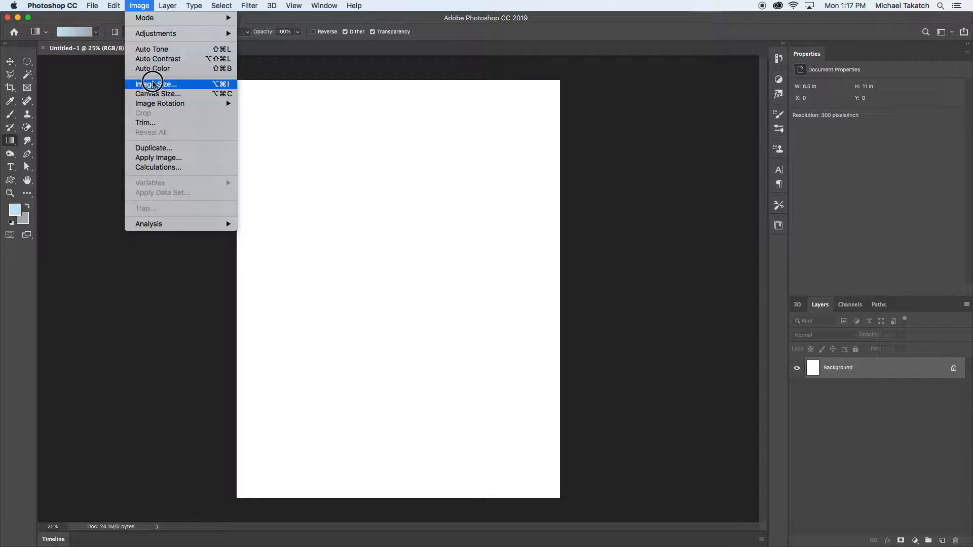
mouse_move(163, 103)
click(274, 113)
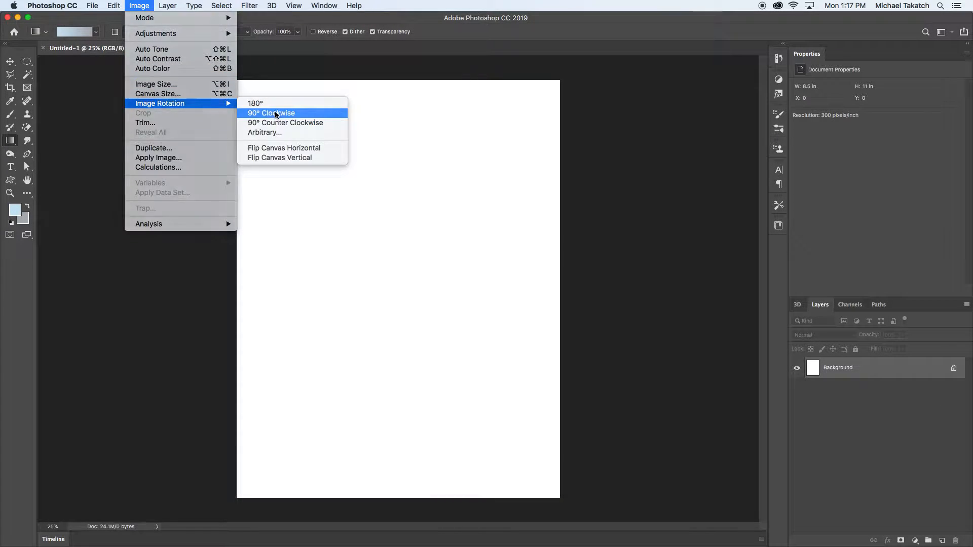
Paste the sign as pixels and scale it up to about 126.5% so it nearly spans the page width
key(super+v)
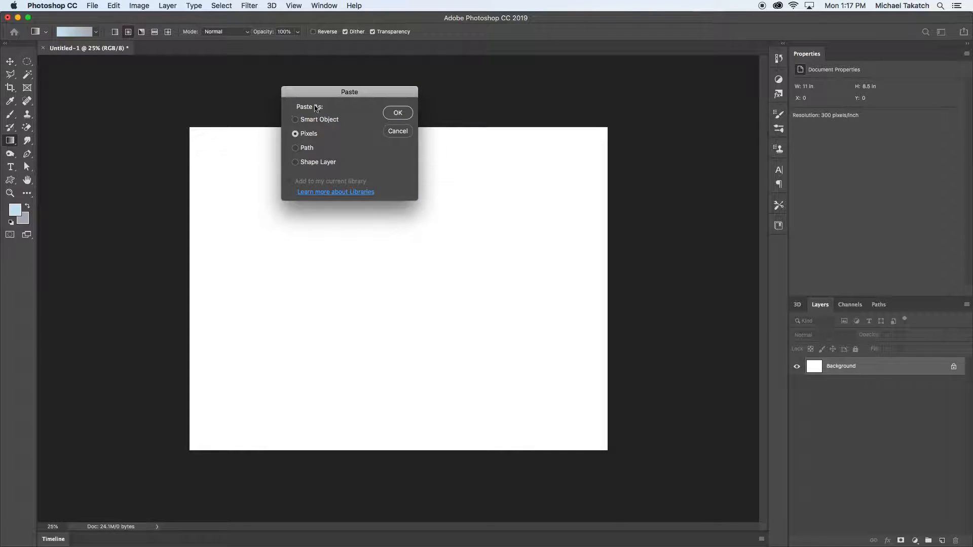
click(393, 113)
drag(545, 263, 580, 241)
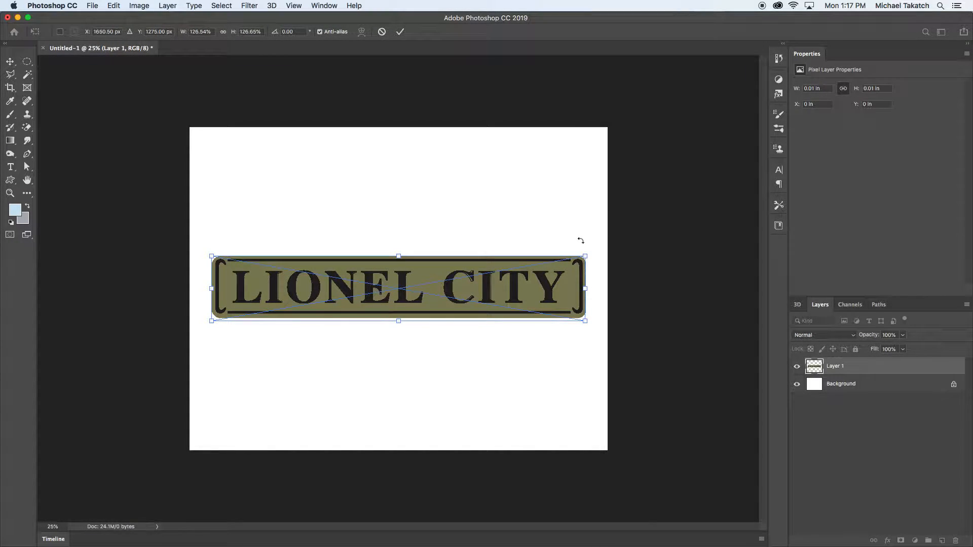
key(Return)
key(g)
key(super+equal)
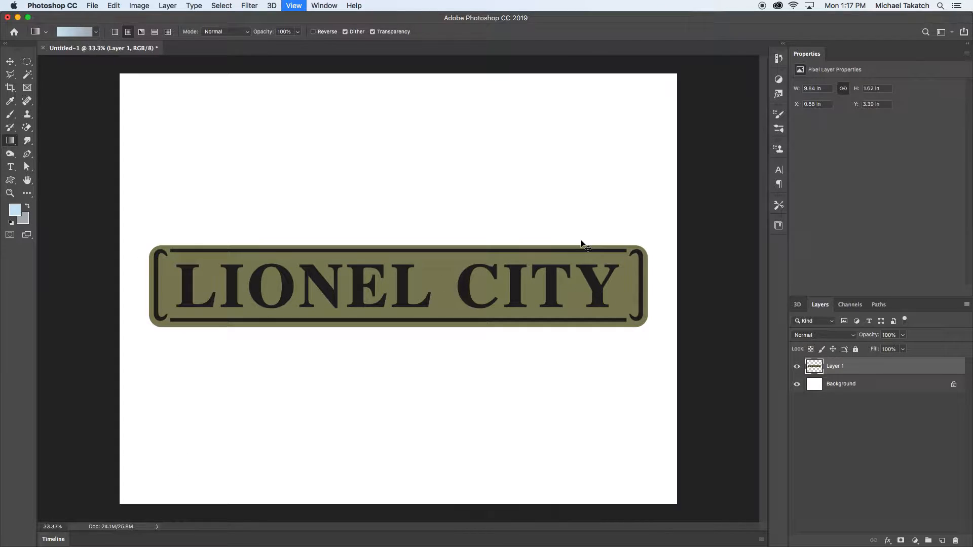
Add a Drop Shadow layer style to the pasted sign layer
double_click(855, 367)
click(615, 282)
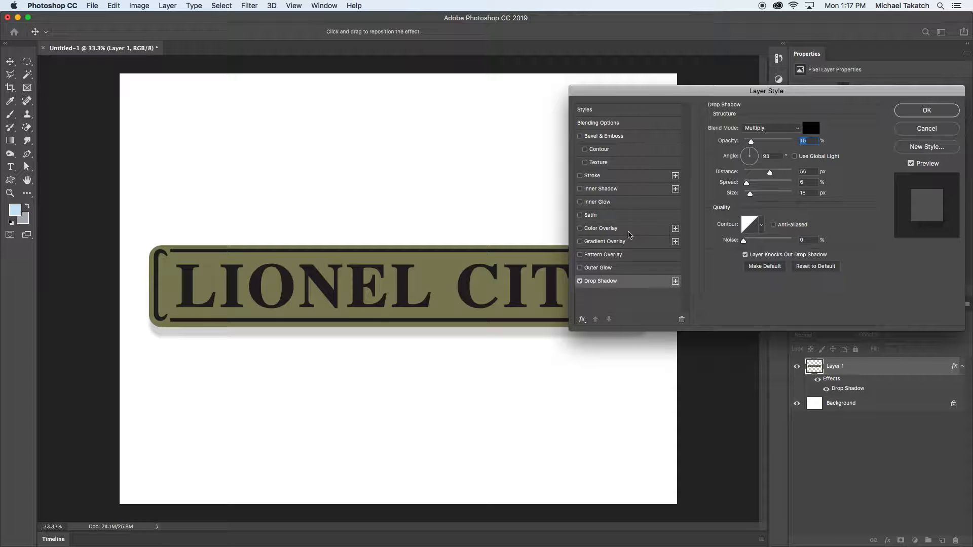
click(913, 112)
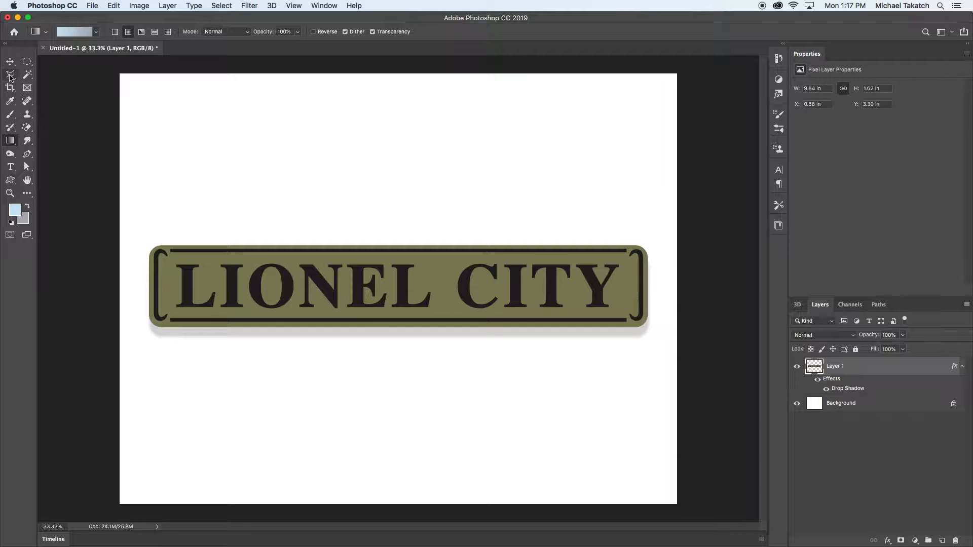
Select all the black lettering, rules and brackets with the Magic Wand, with Contiguous turned off
click(27, 74)
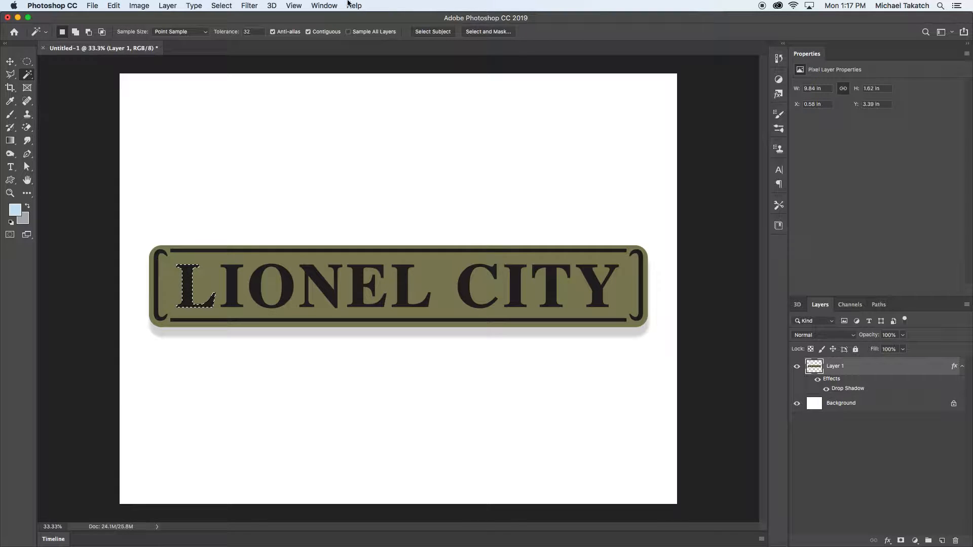
click(307, 32)
click(257, 287)
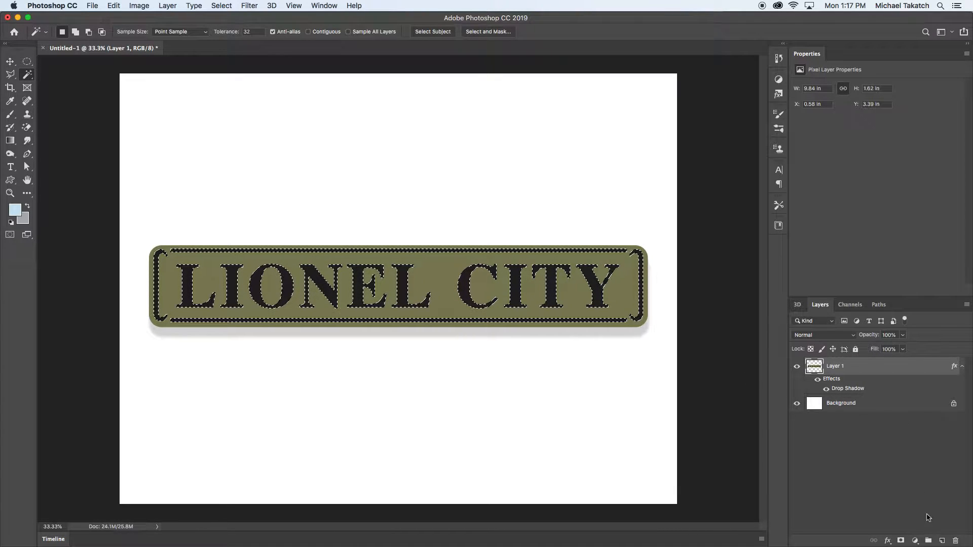
Fill the selected lettering and ornaments with the default black on a new layer
click(942, 542)
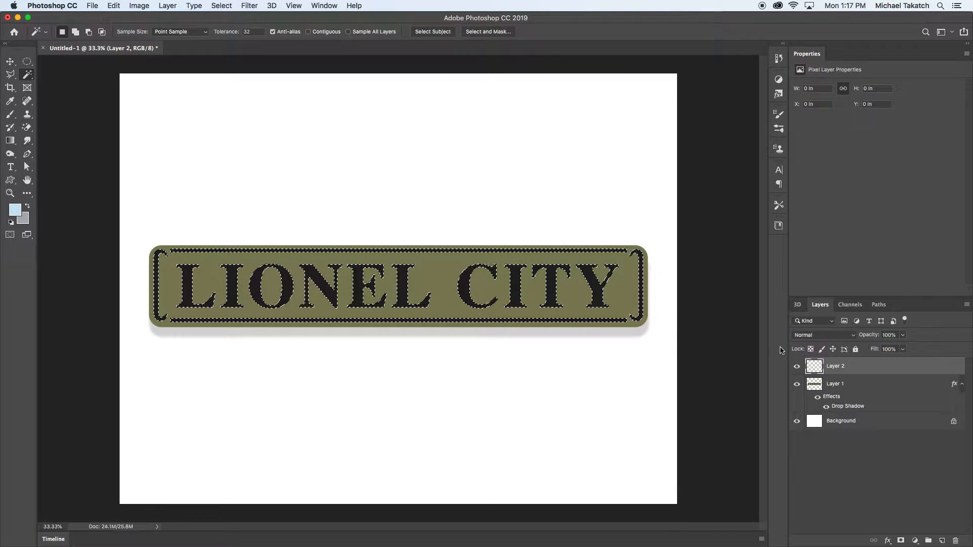
key(d)
key(alt+BackSpace)
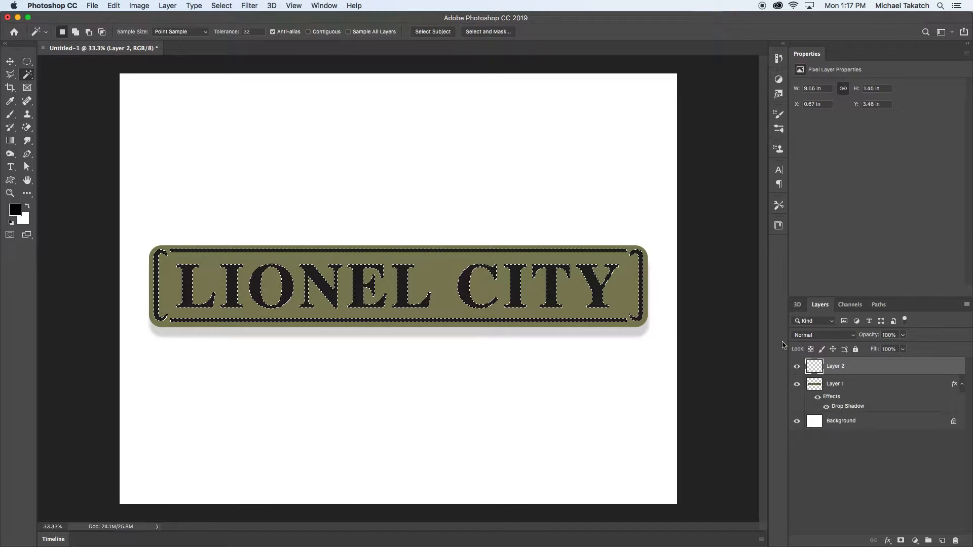
Hide the black lettering layer, Layer 2, and sample the plate's olive colour from Layer 1 as the foreground colour
click(797, 366)
click(866, 386)
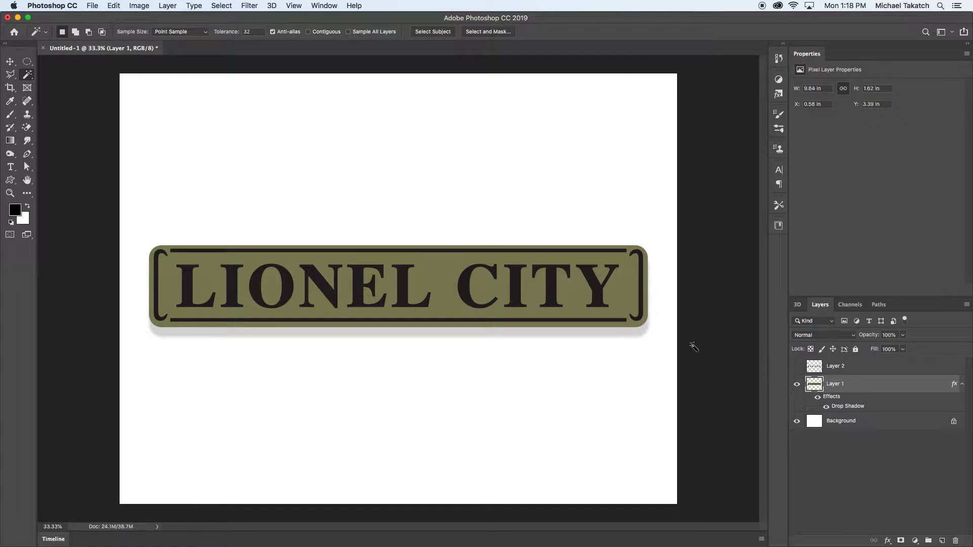
key(i)
click(439, 270)
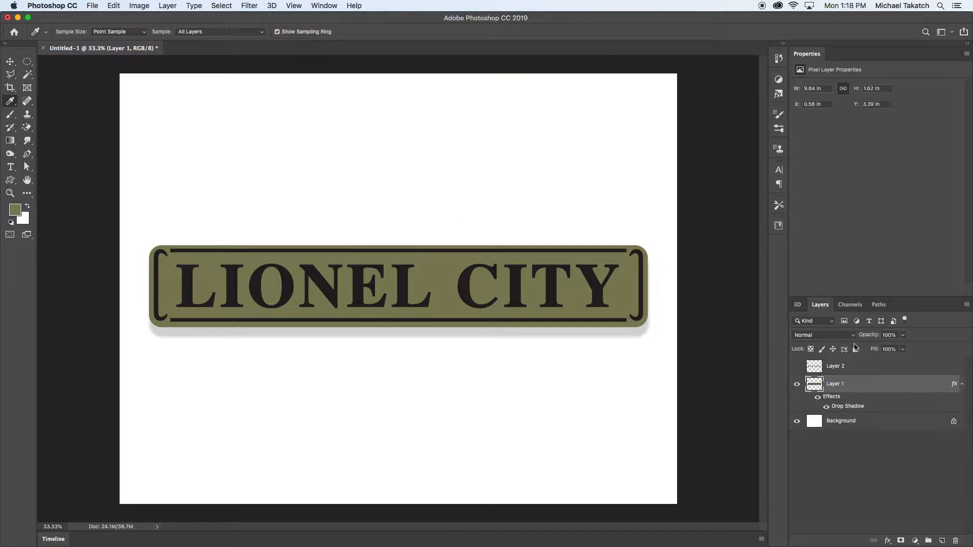
Clear Layer 1's sign shape and refill it with solid olive, deselect, and show the black lettering layer again
super+click(817, 386)
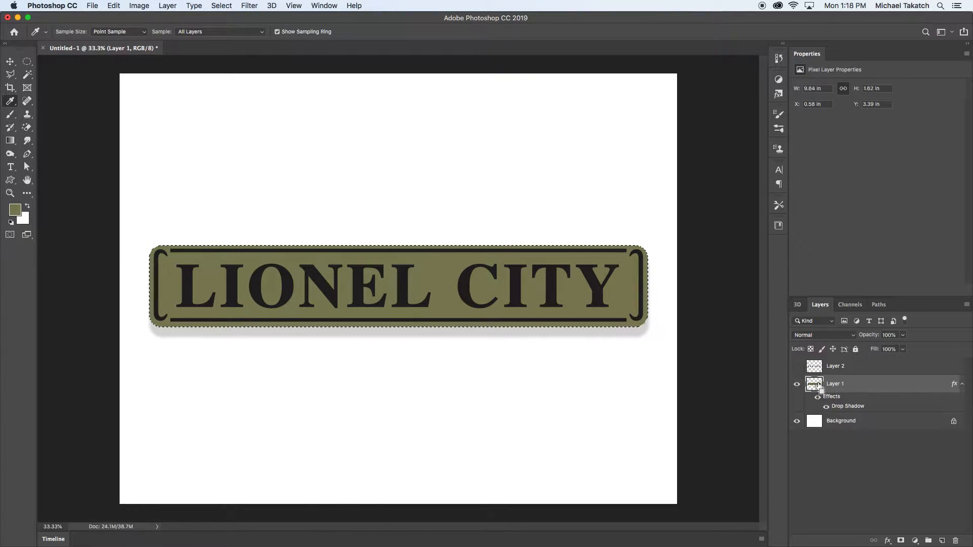
key(Delete)
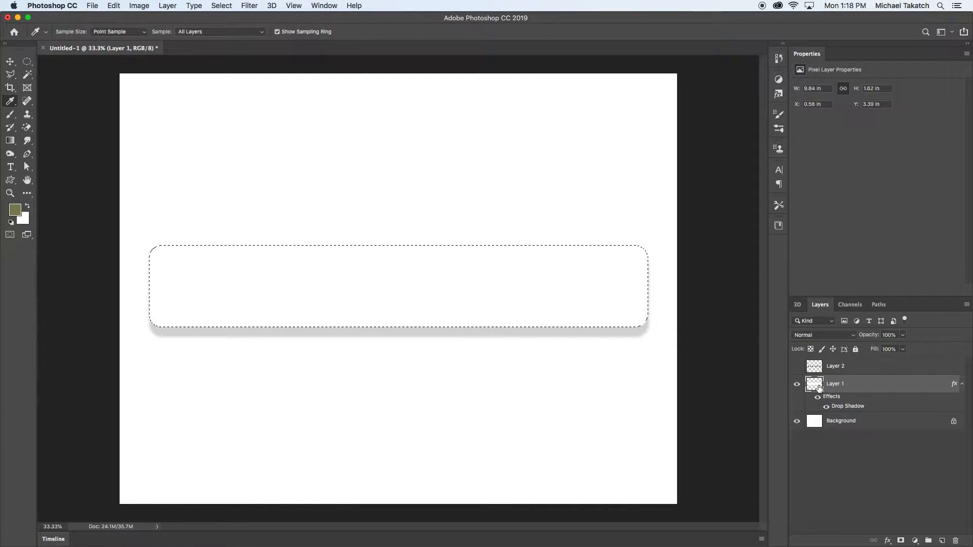
key(alt+BackSpace)
key(super+d)
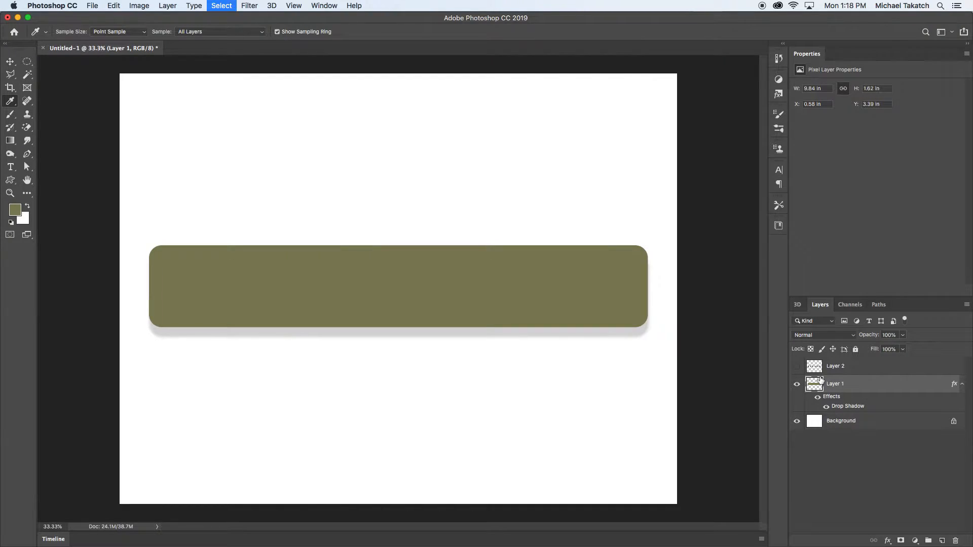
click(798, 367)
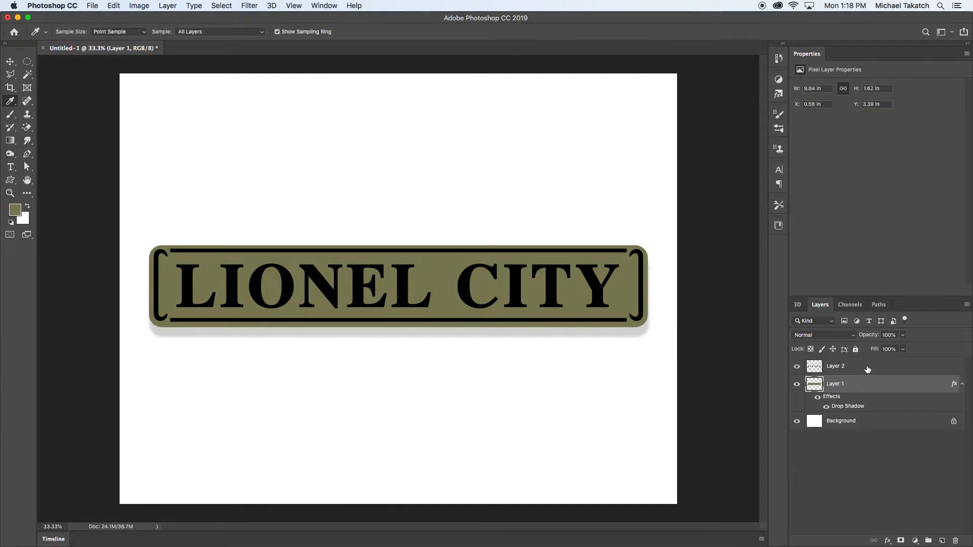
Add a Bevel & Emboss style to the lettering on Layer 2, with the bevel size set to 9 px
double_click(869, 368)
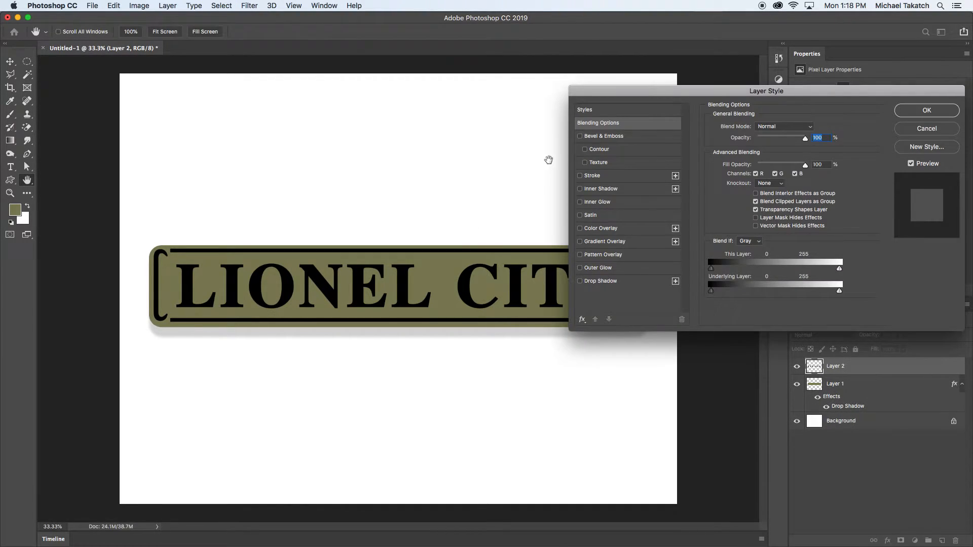
click(598, 138)
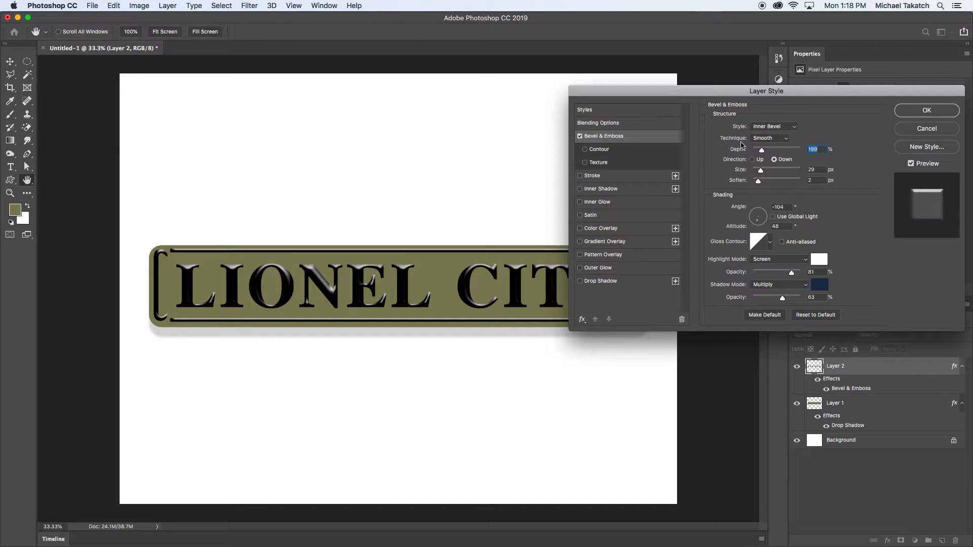
drag(759, 171, 757, 171)
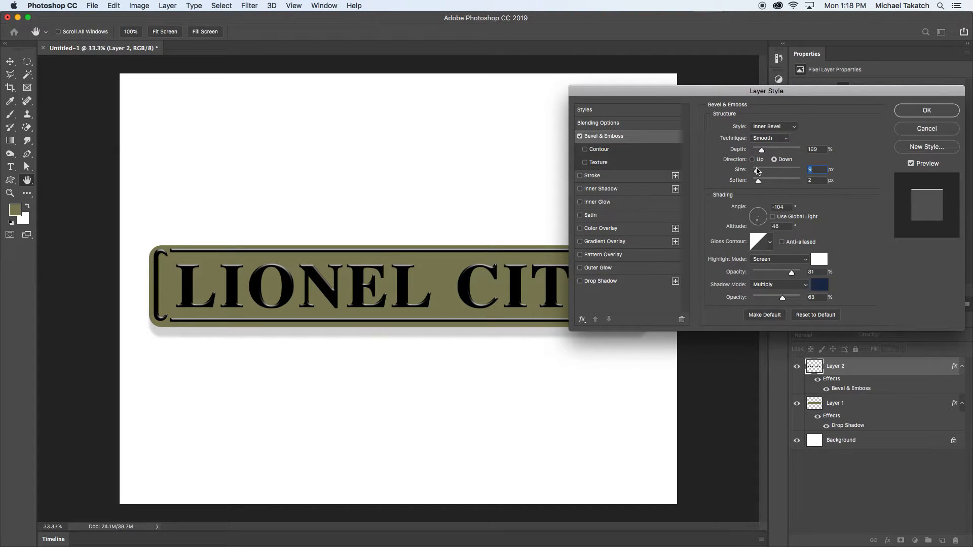
click(926, 110)
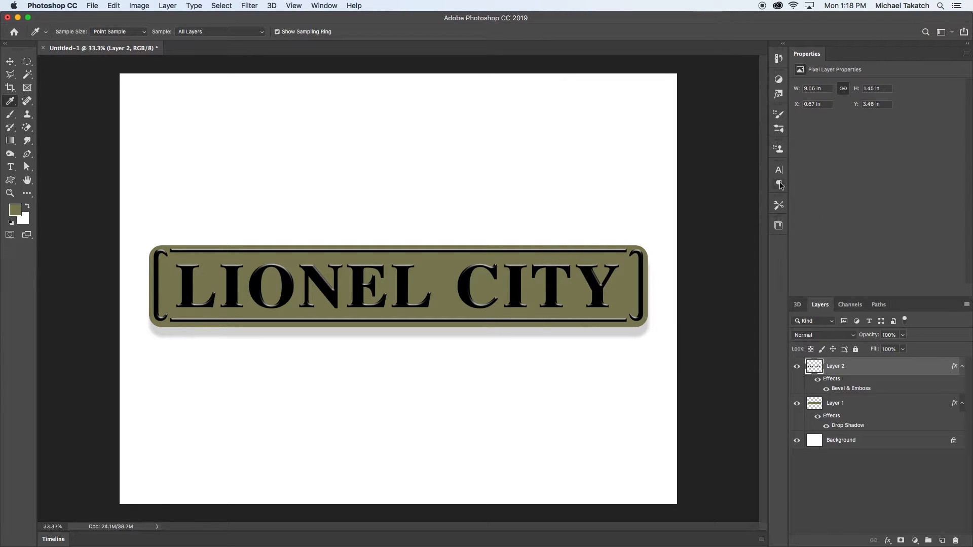
click(10, 62)
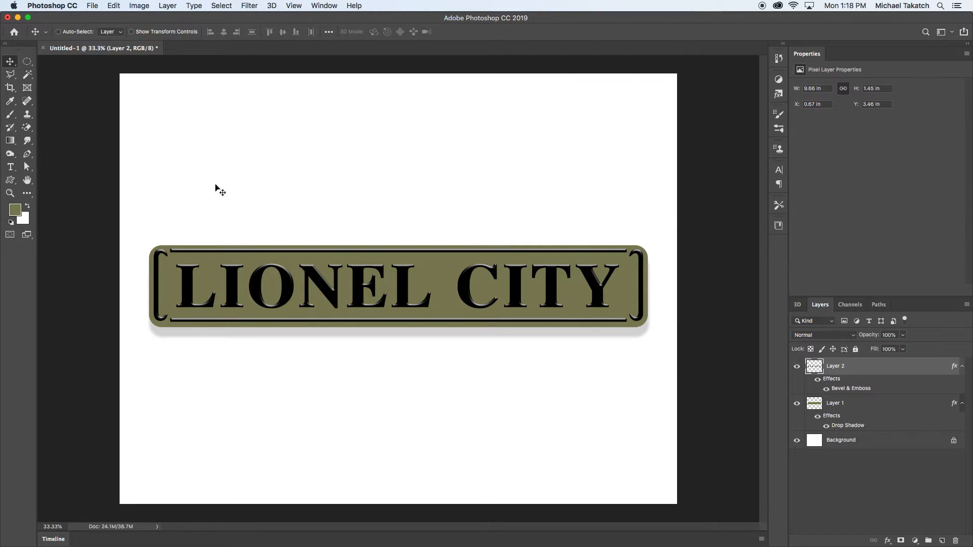
Review the layer stack by hiding the lettering, plate and background layers one by one and showing them again
click(796, 367)
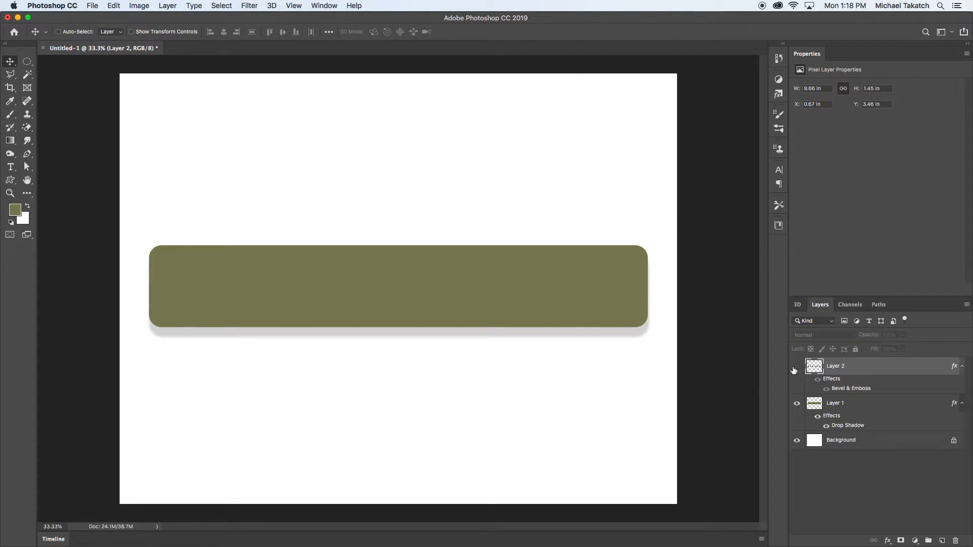
click(795, 404)
click(798, 441)
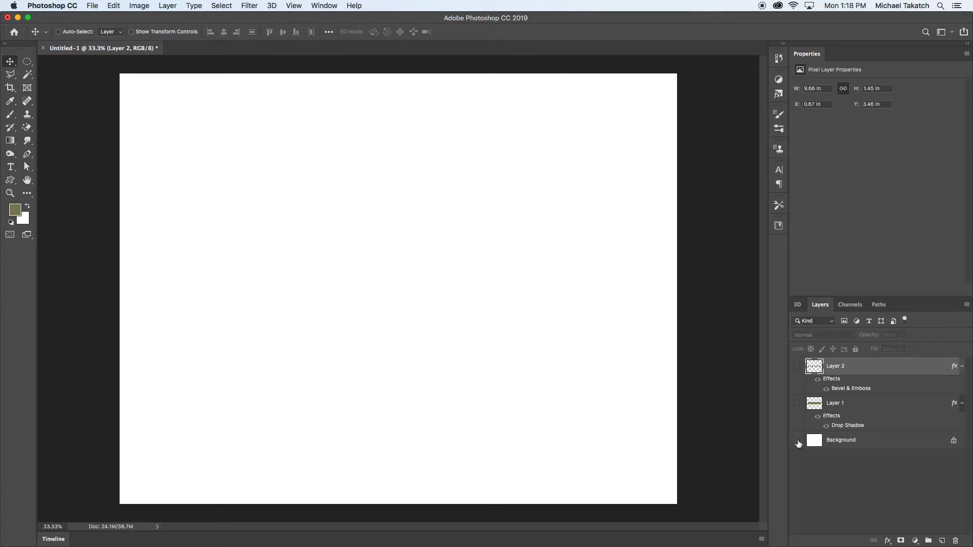
click(798, 441)
click(796, 403)
click(798, 367)
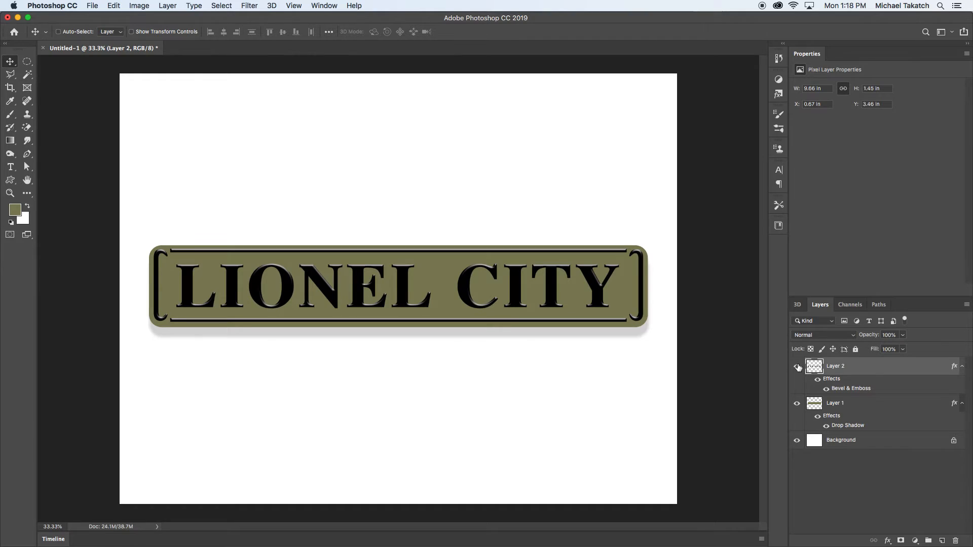
Capture a screenshot of the whole finished sign at 50% zoom with the interface panels hidden
key(super)
key(super+equal)
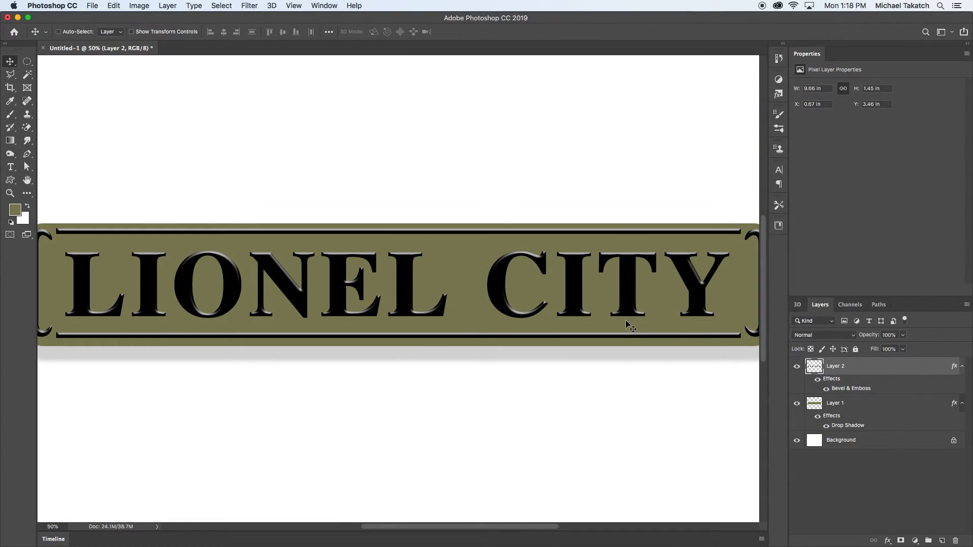
key(Tab)
key(super+shift+4)
drag(94, 185, 891, 375)
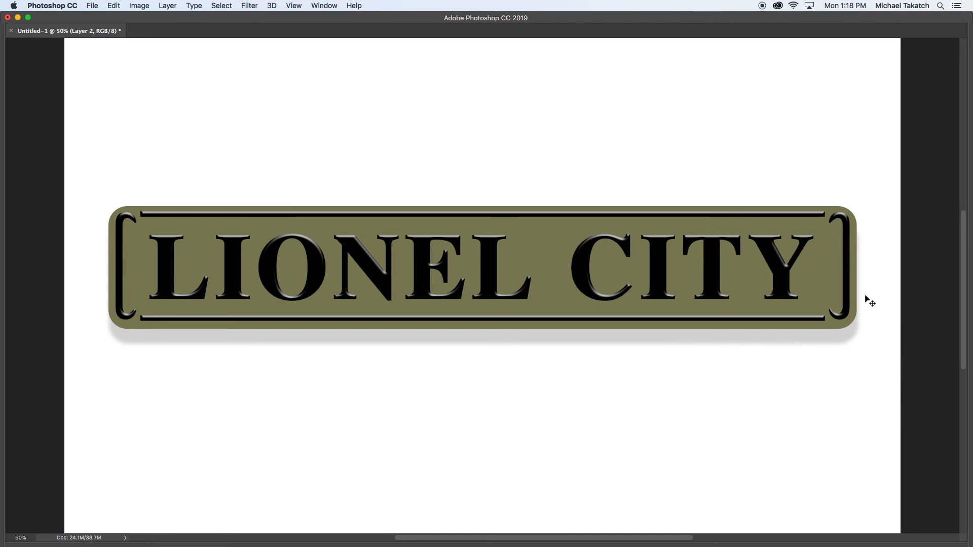